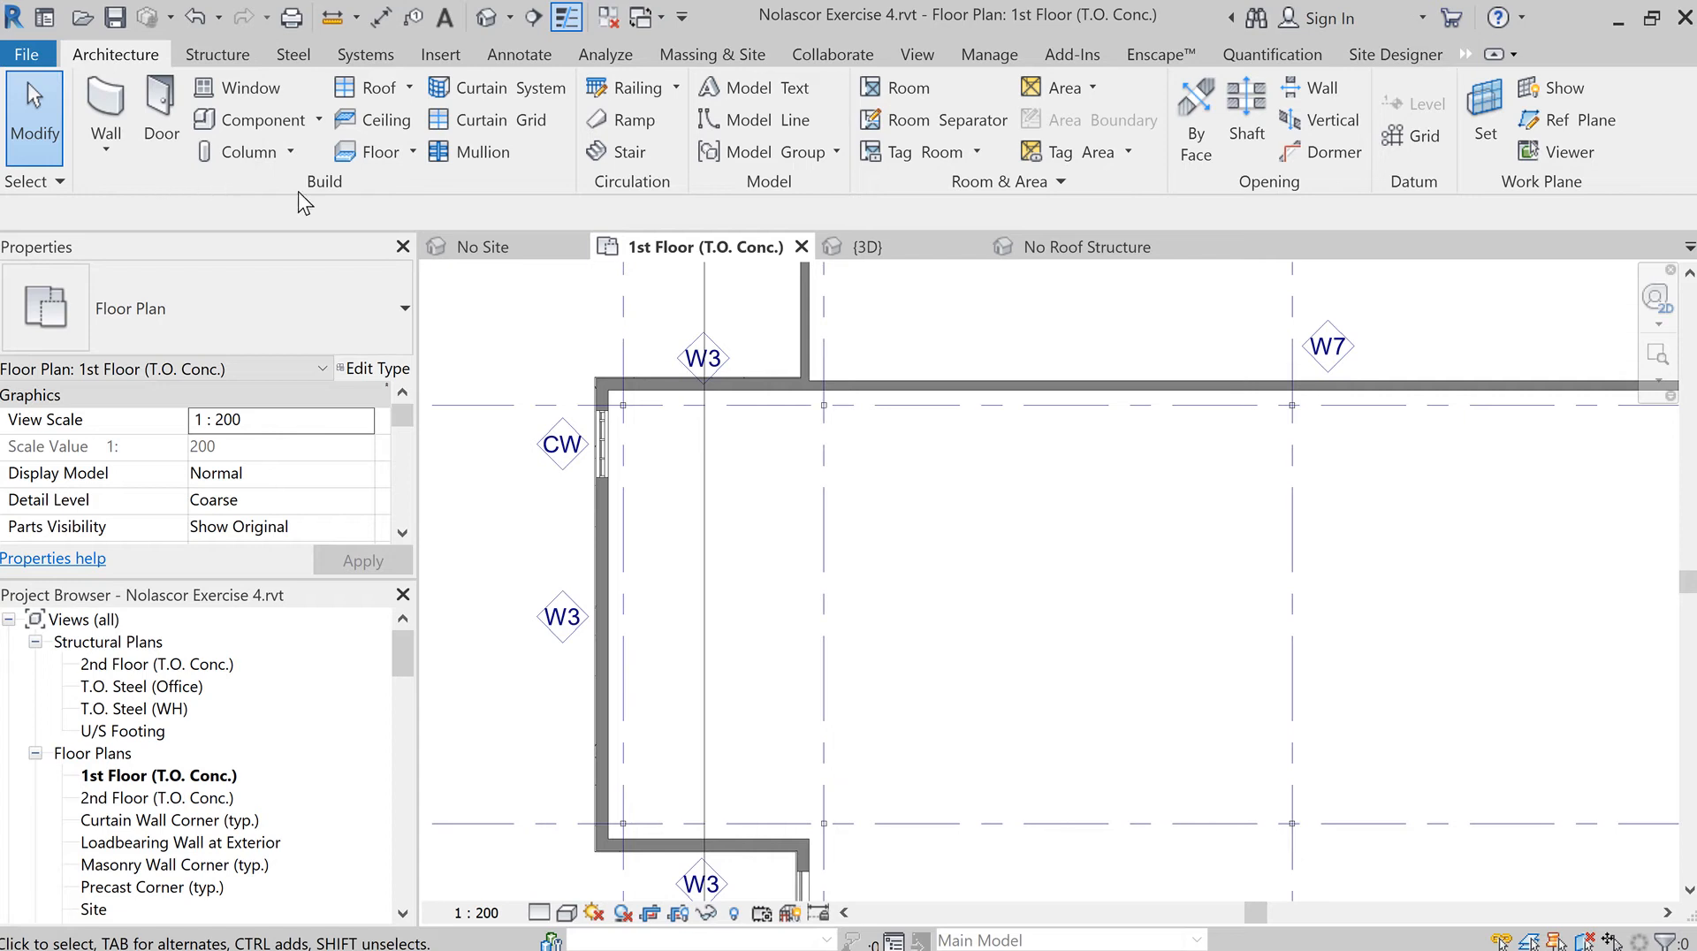
Start a stair and draw its first straight horizontal run with 10 risers, about 2475 mm long, inside the W3-walled bay
left_click(622, 154)
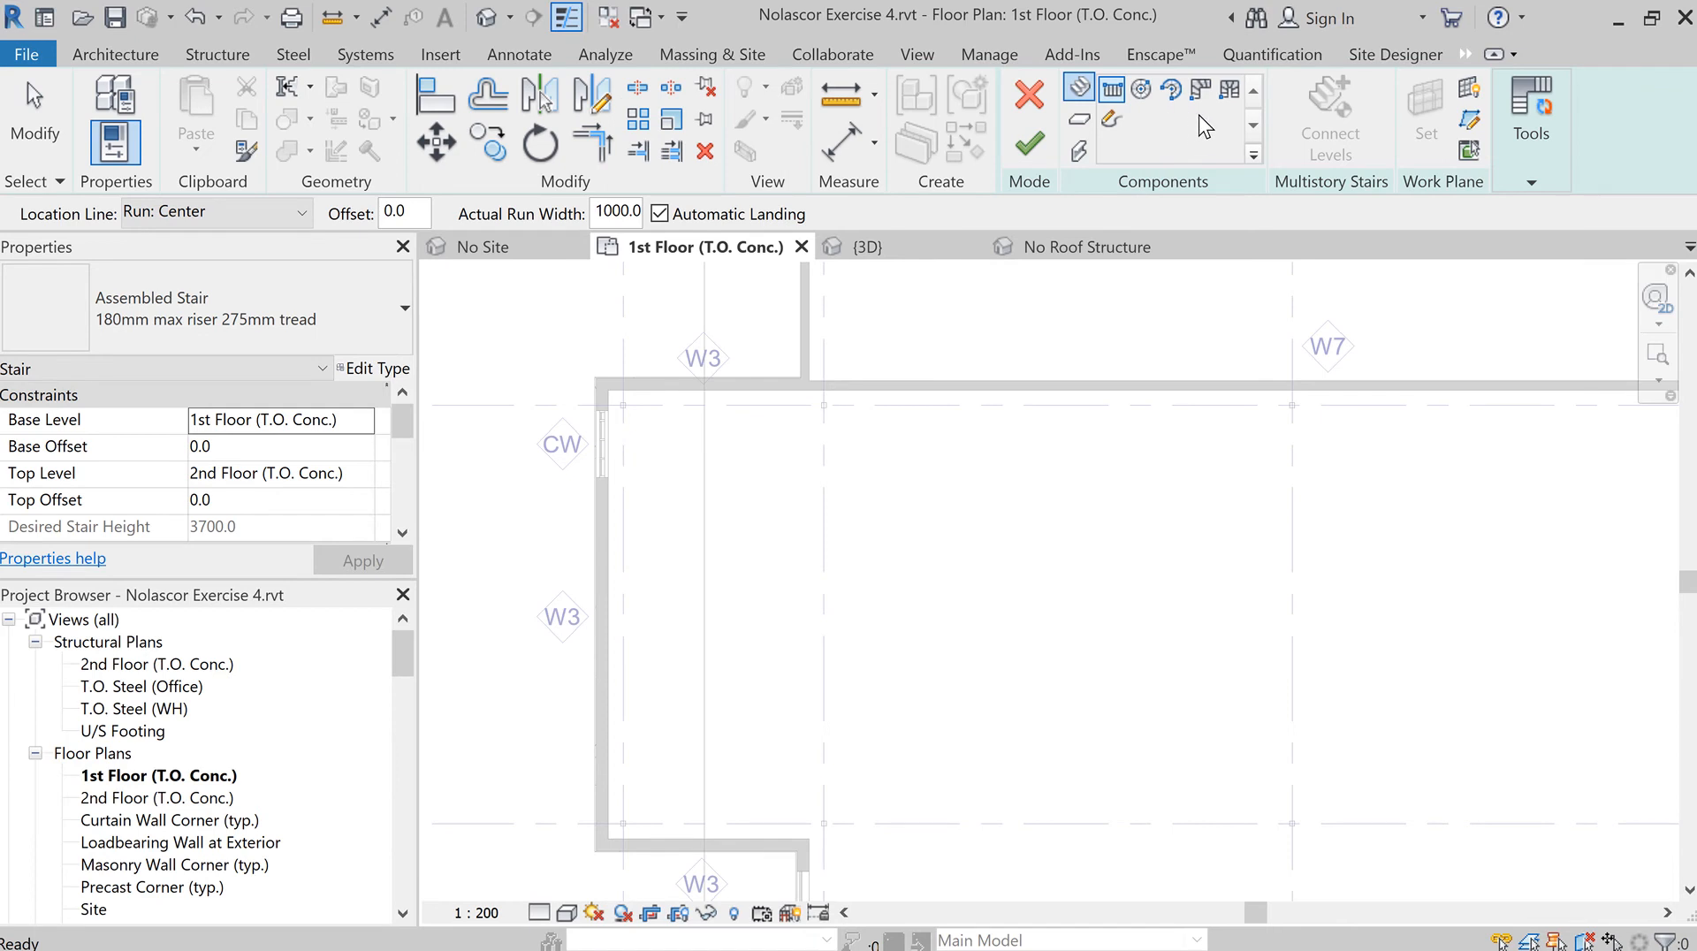
left_click(1116, 95)
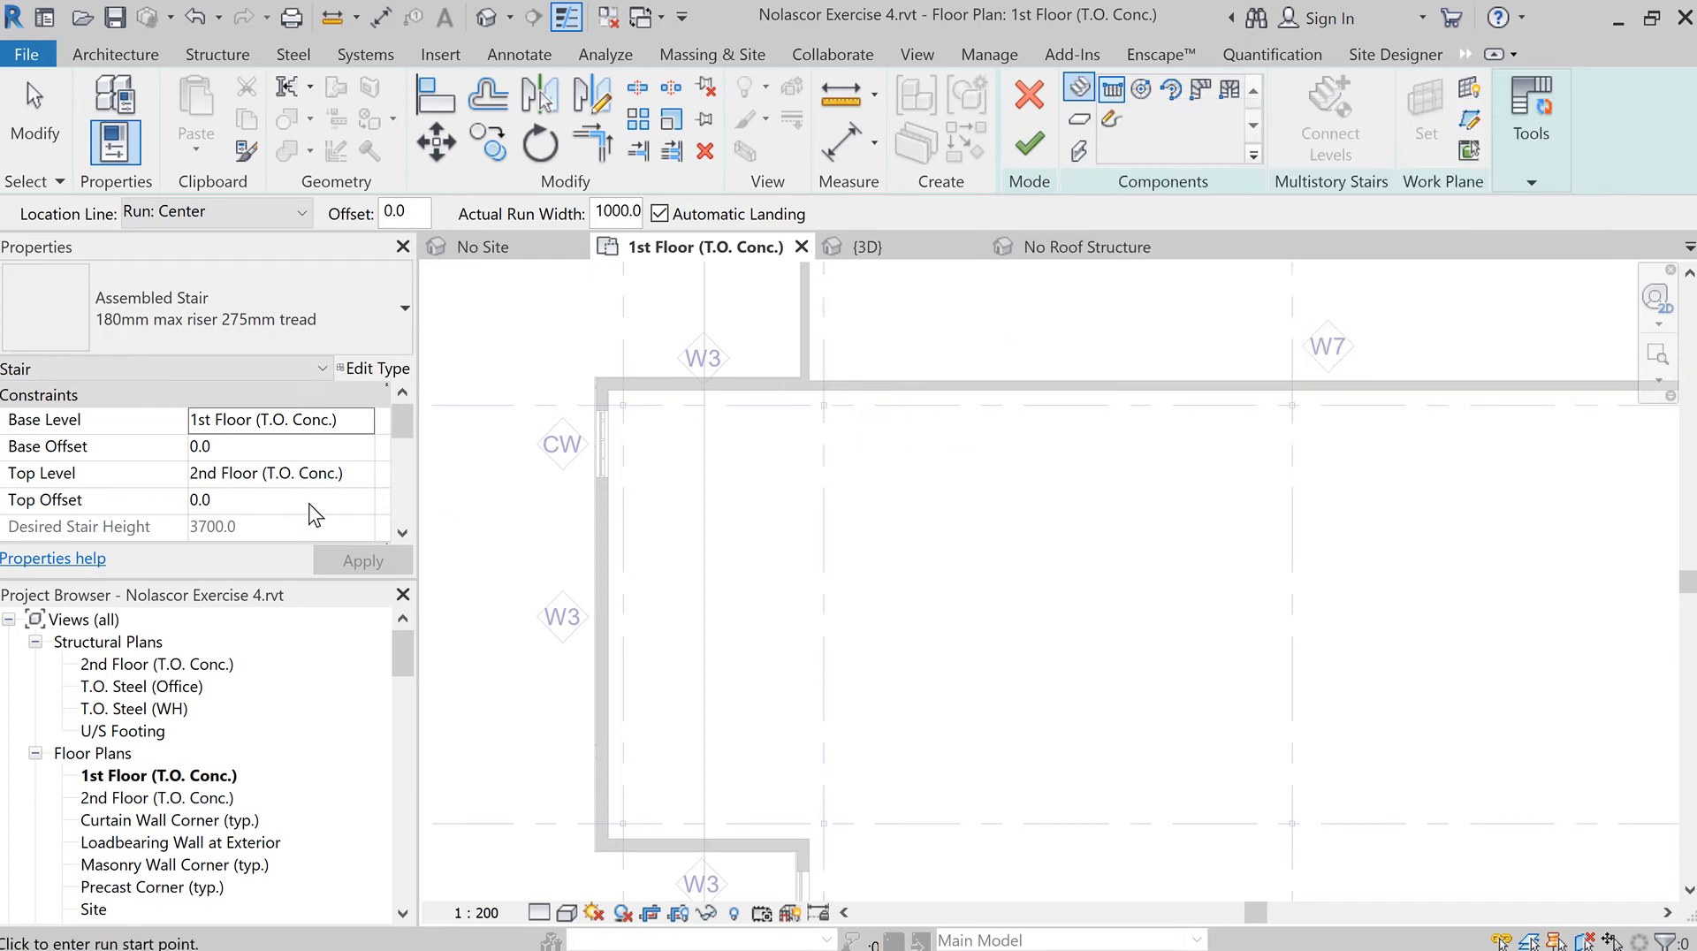
scroll(311, 513, "down", 1)
scroll(309, 511, "down", 1)
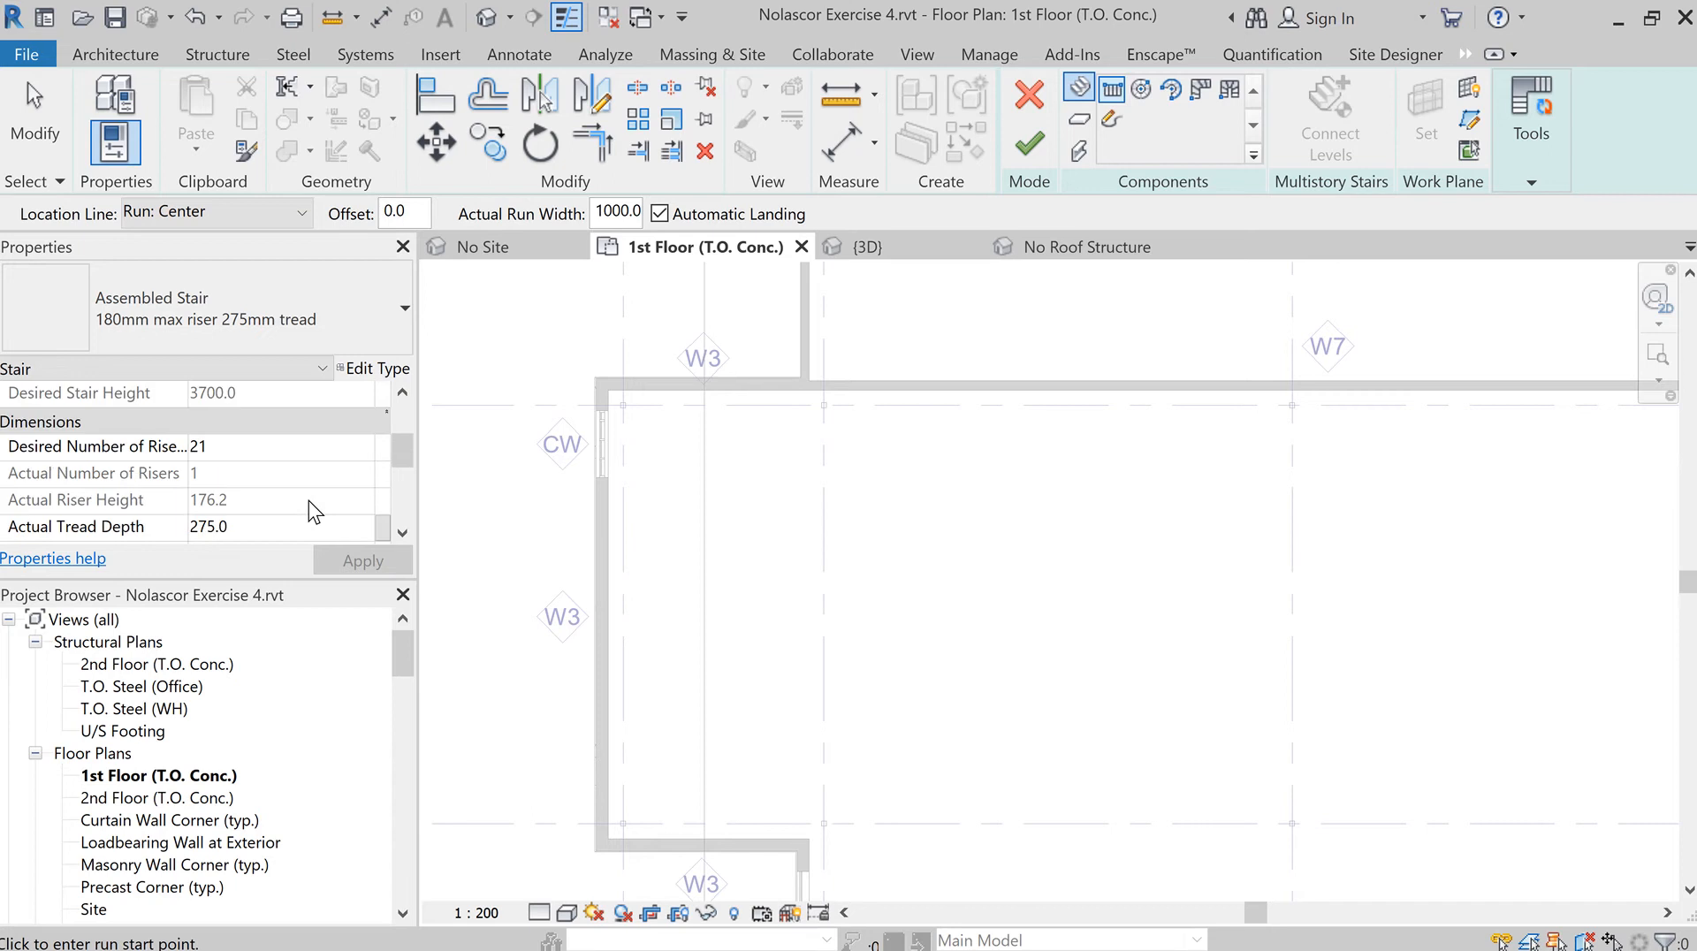
scroll(274, 459, "up", 2)
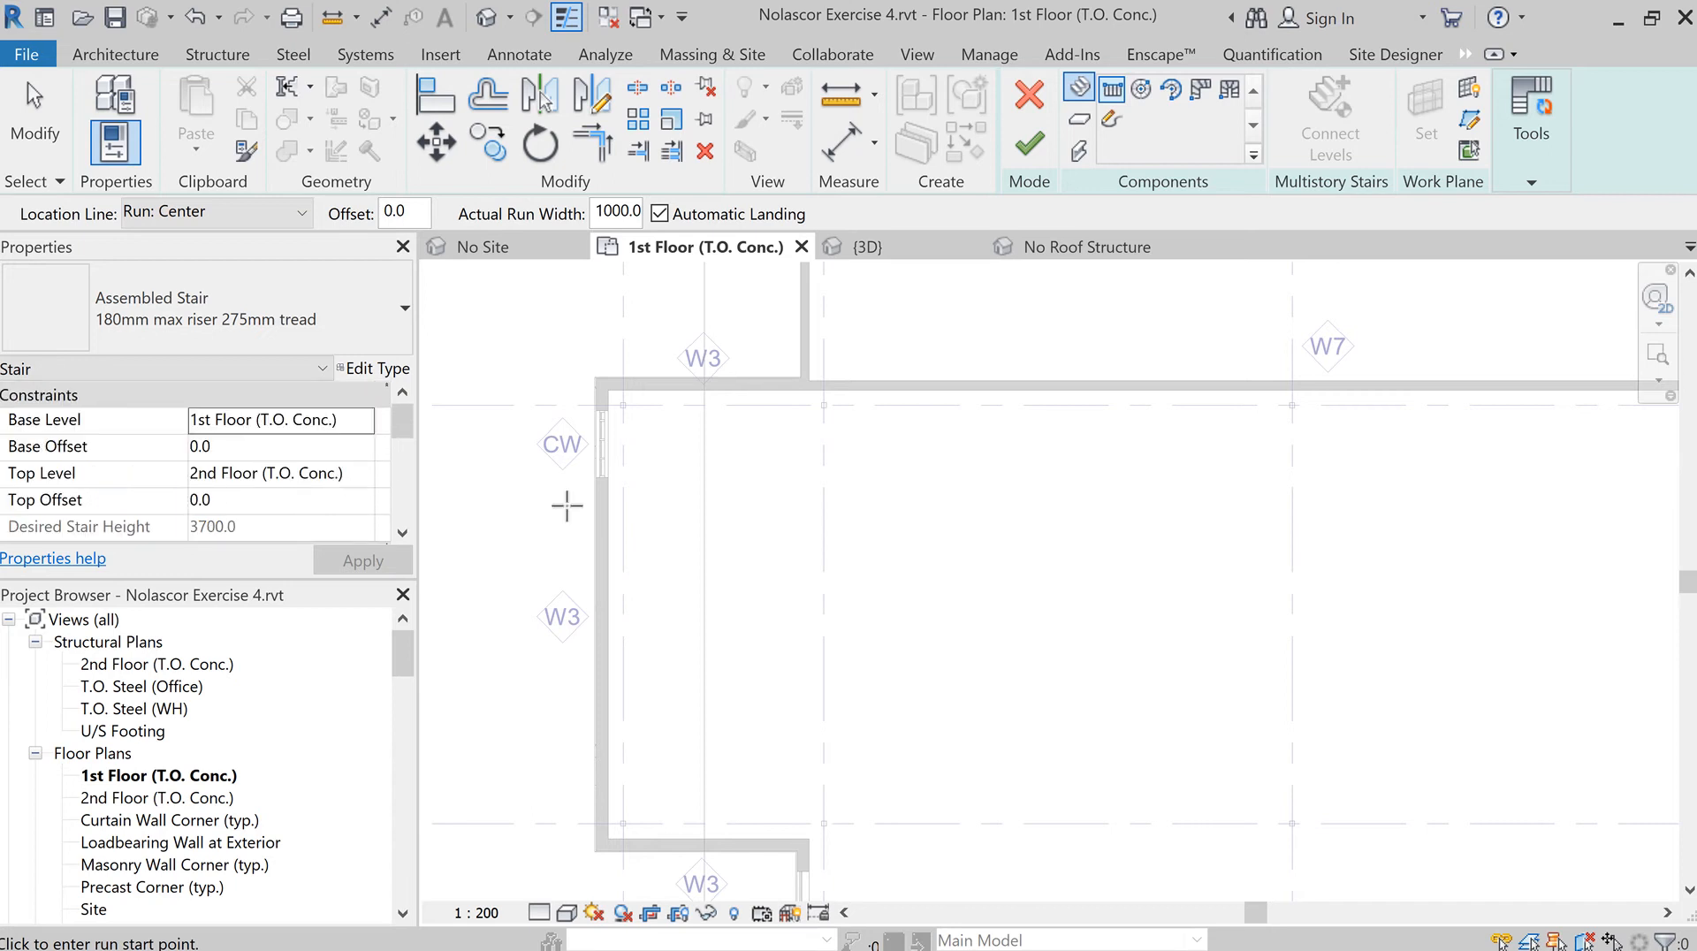
left_click(775, 497)
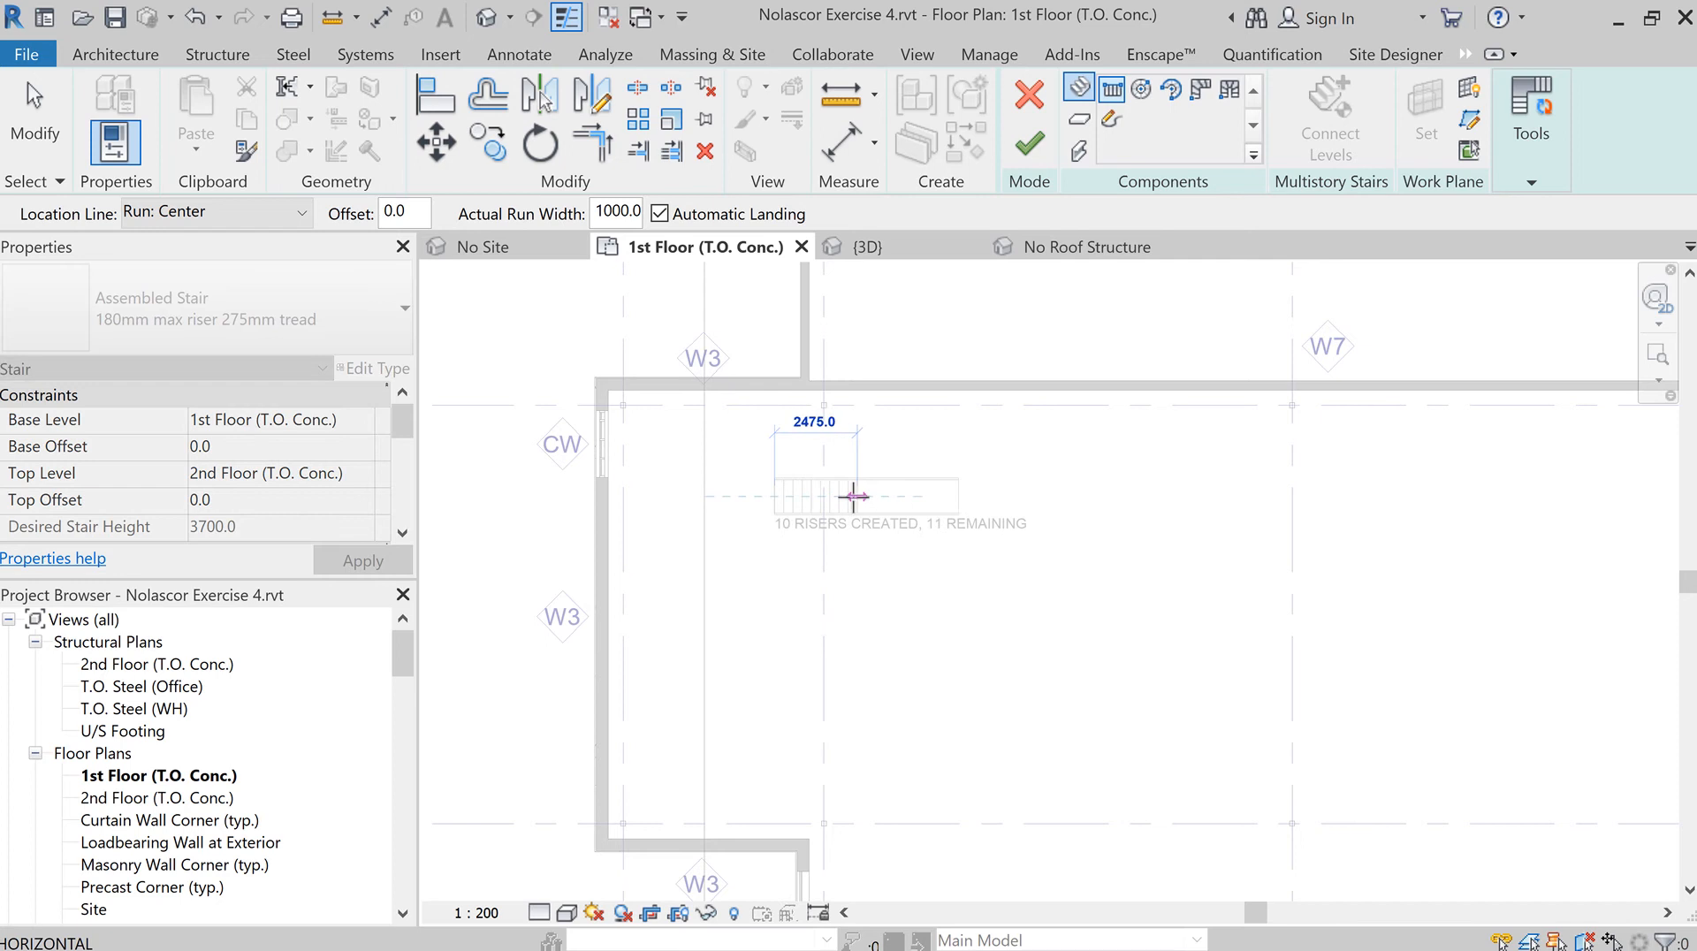
scroll(850, 497, "up", 3)
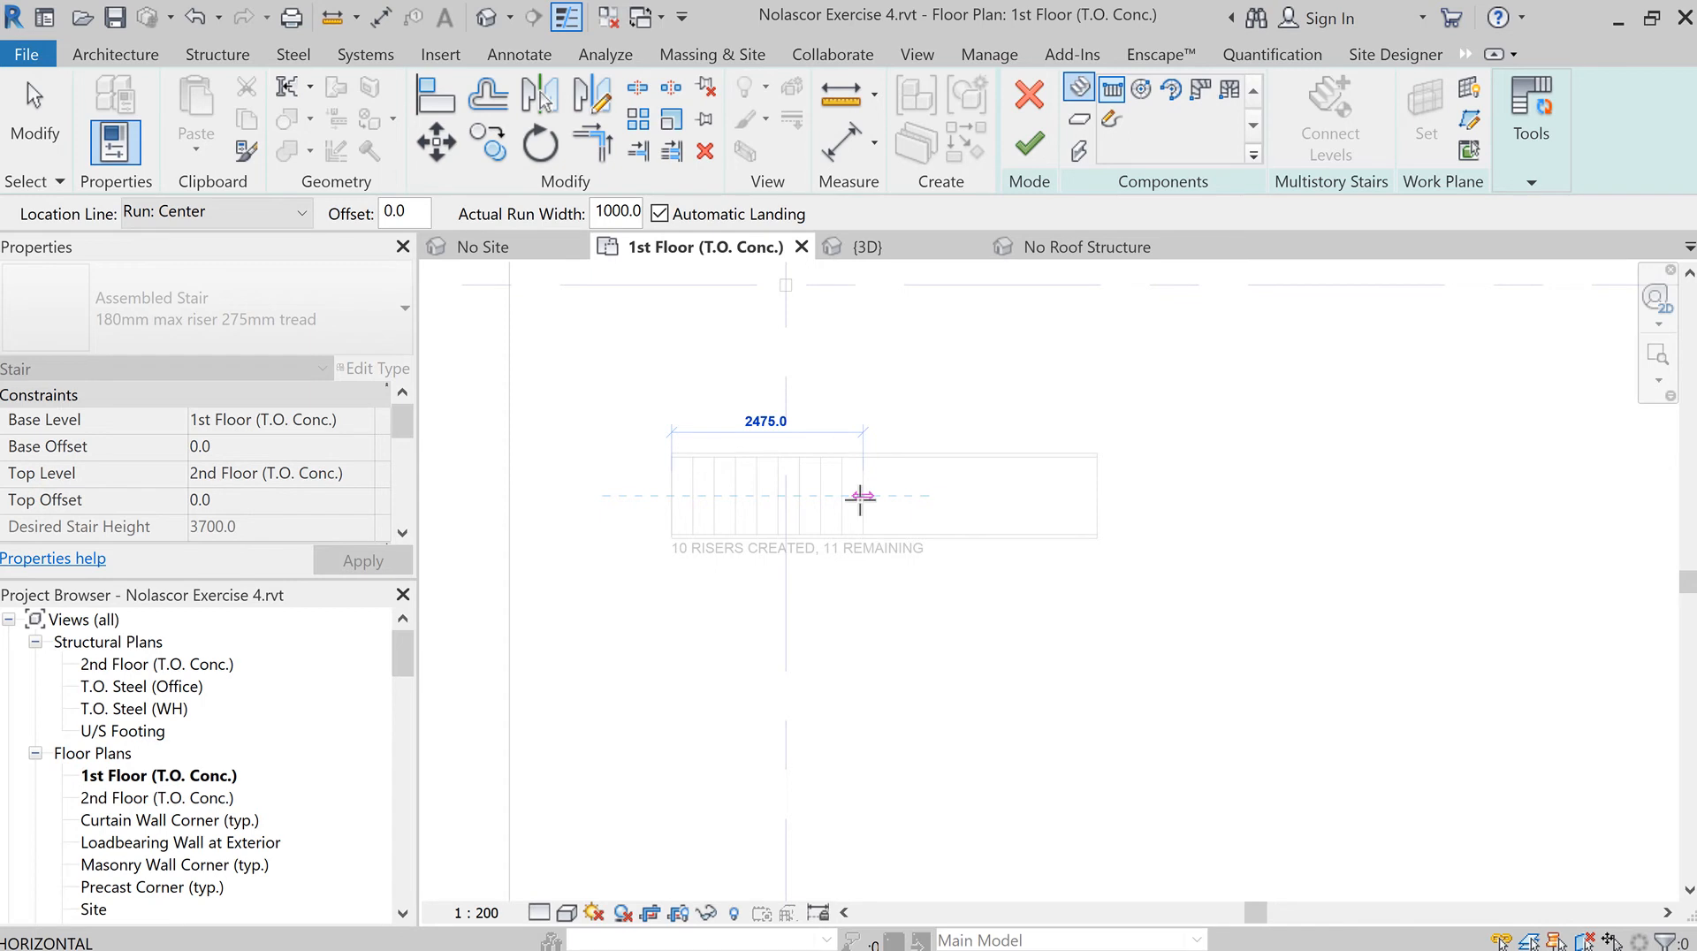
left_click(860, 496)
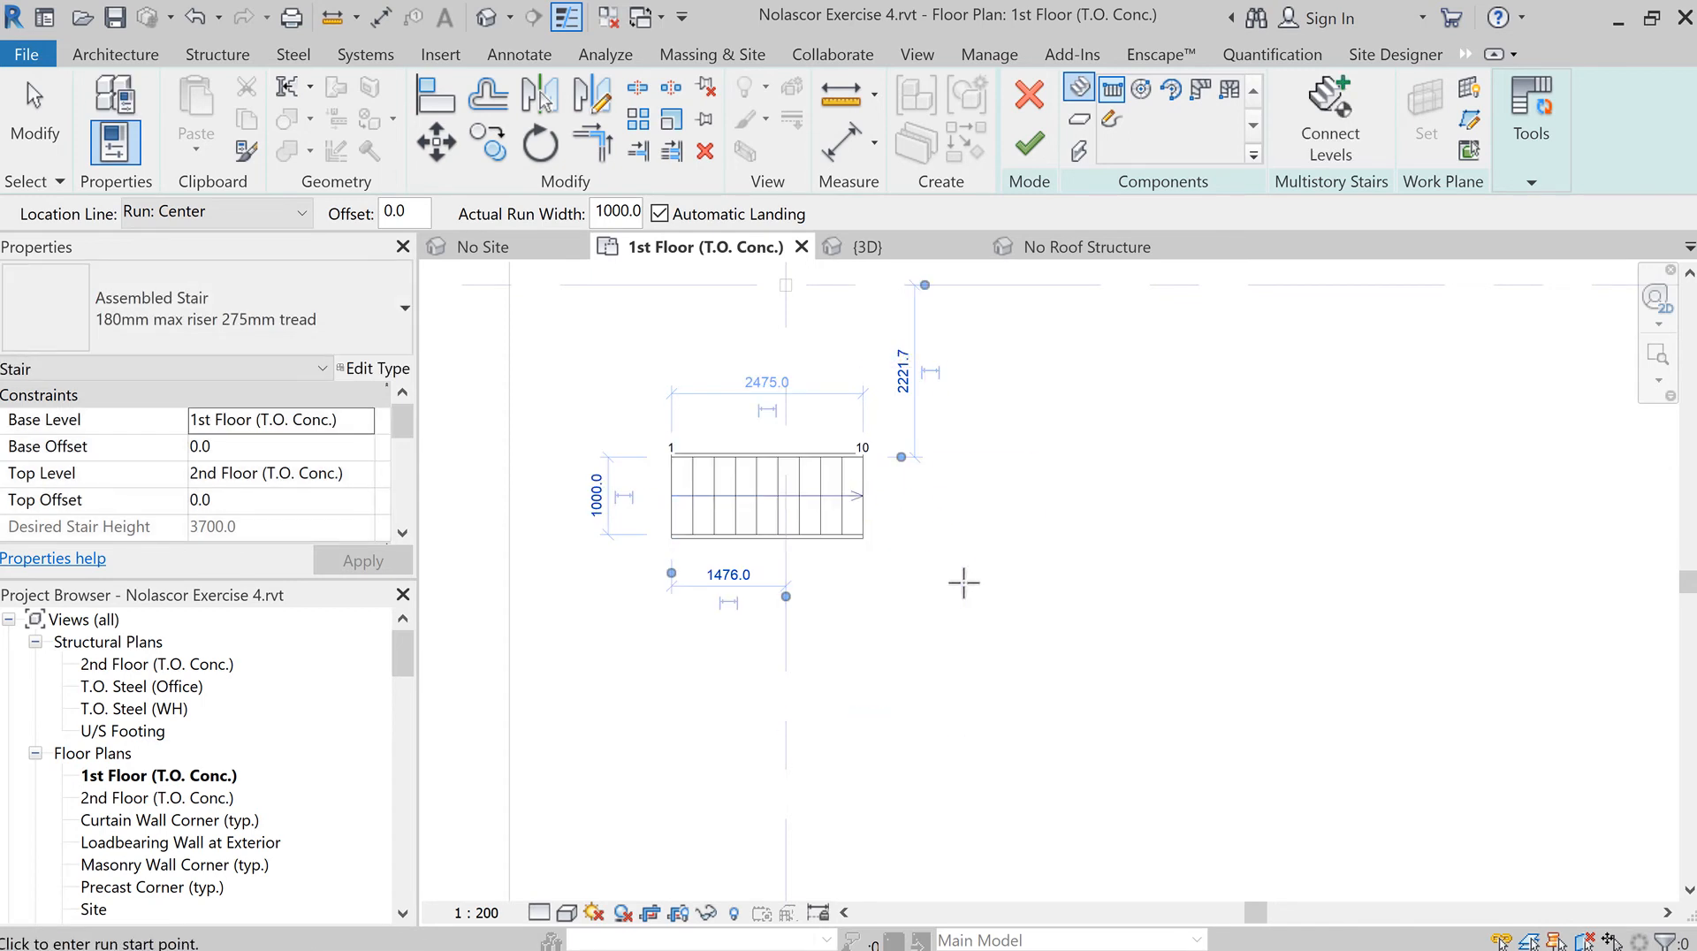
Draw the parallel return run with the remaining 11 risers, then finish the stair and dismiss the railing warning
left_click(861, 602)
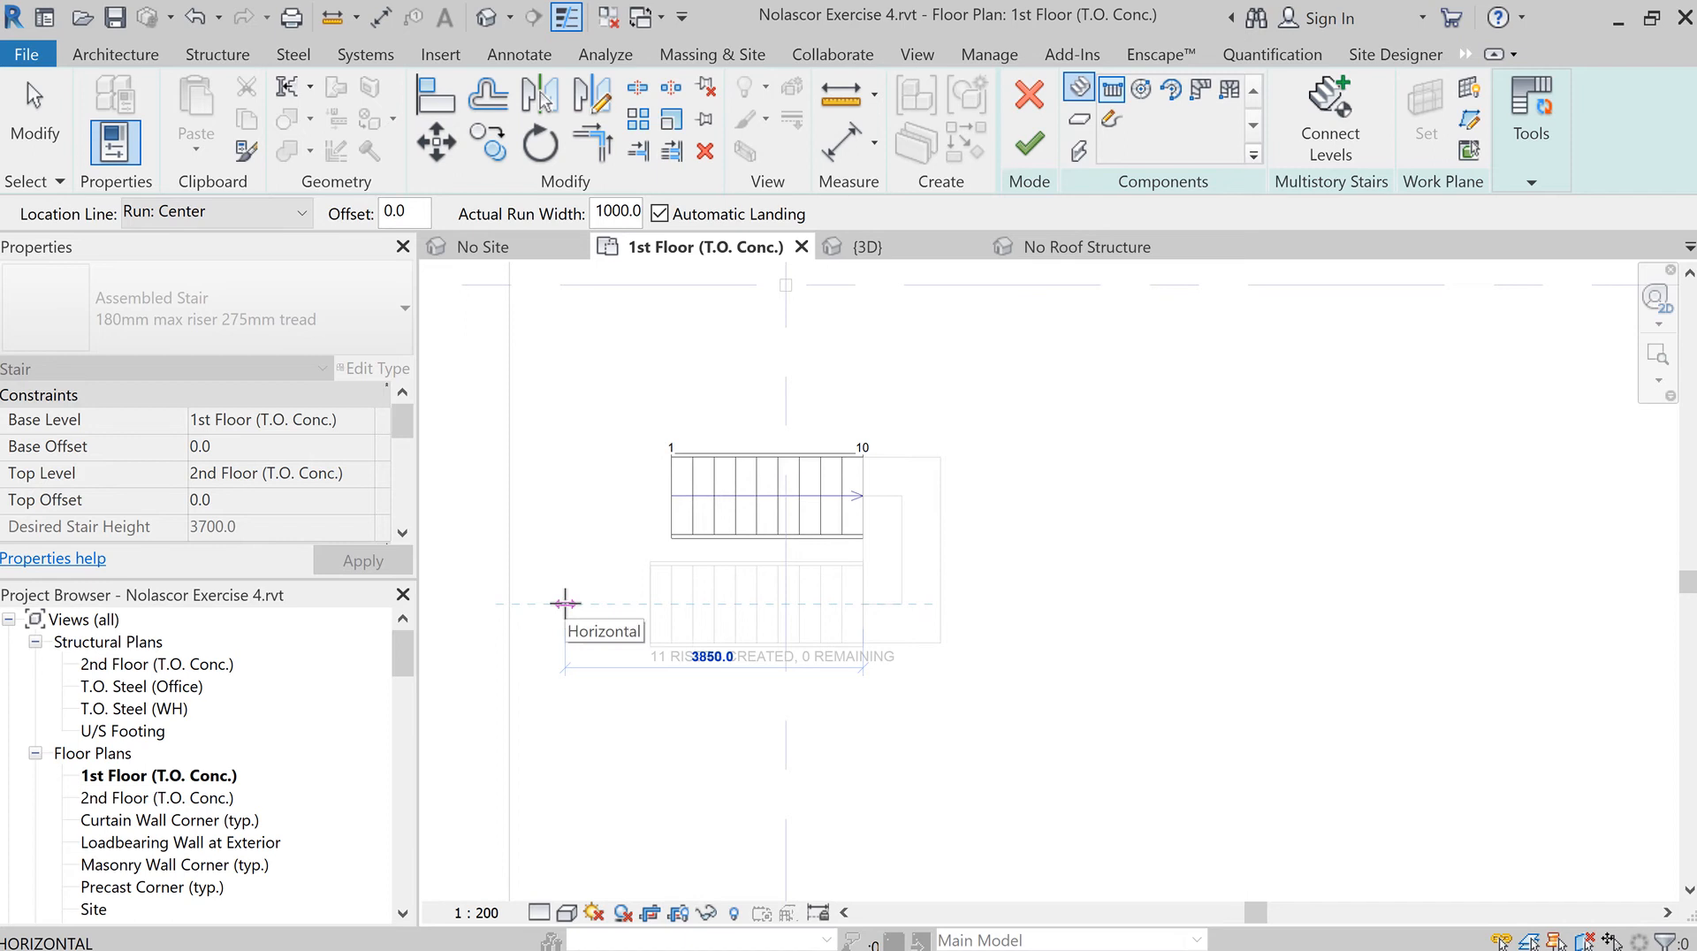
left_click(564, 604)
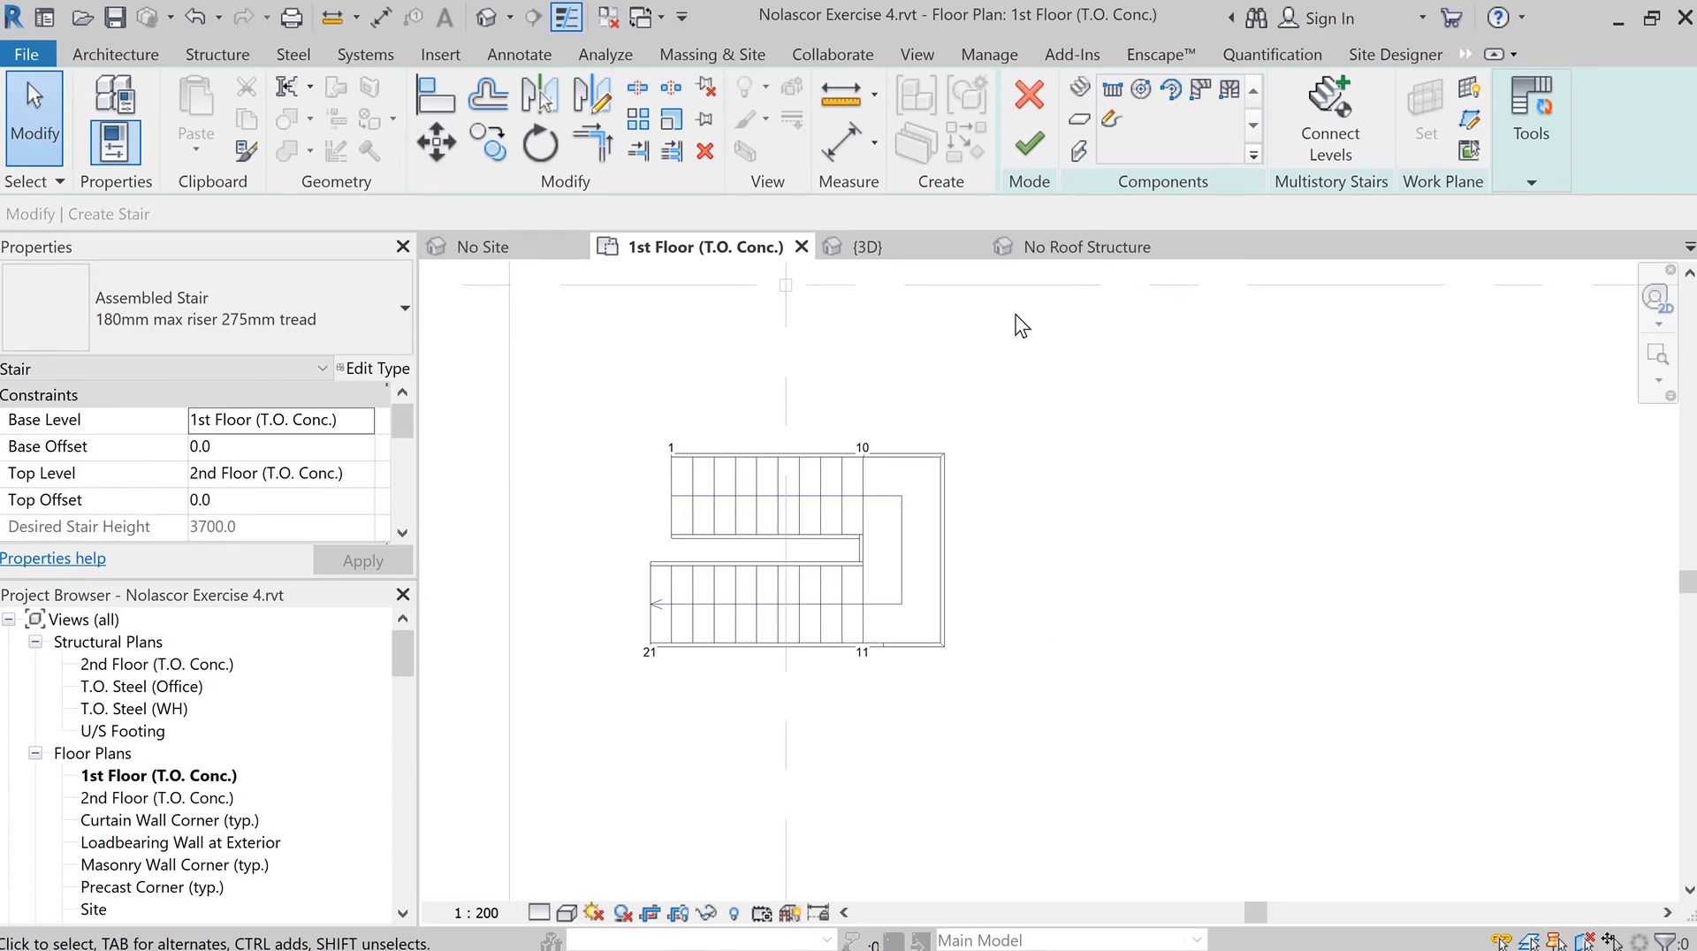
left_click(1029, 144)
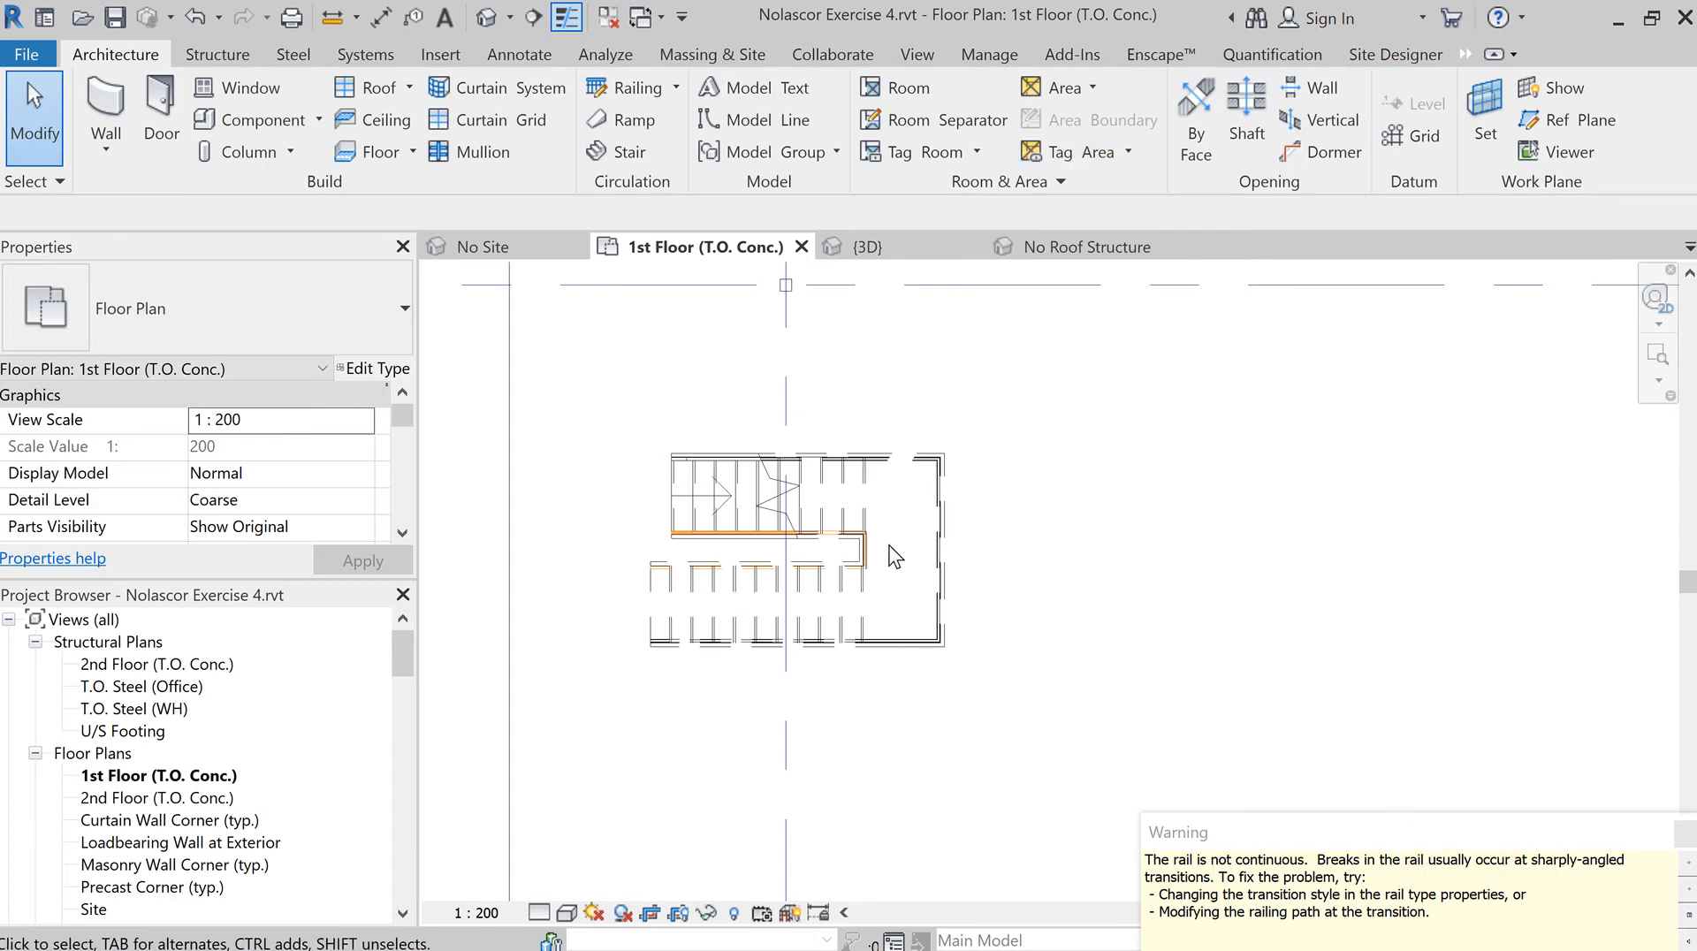
scroll(856, 541, "up", 5)
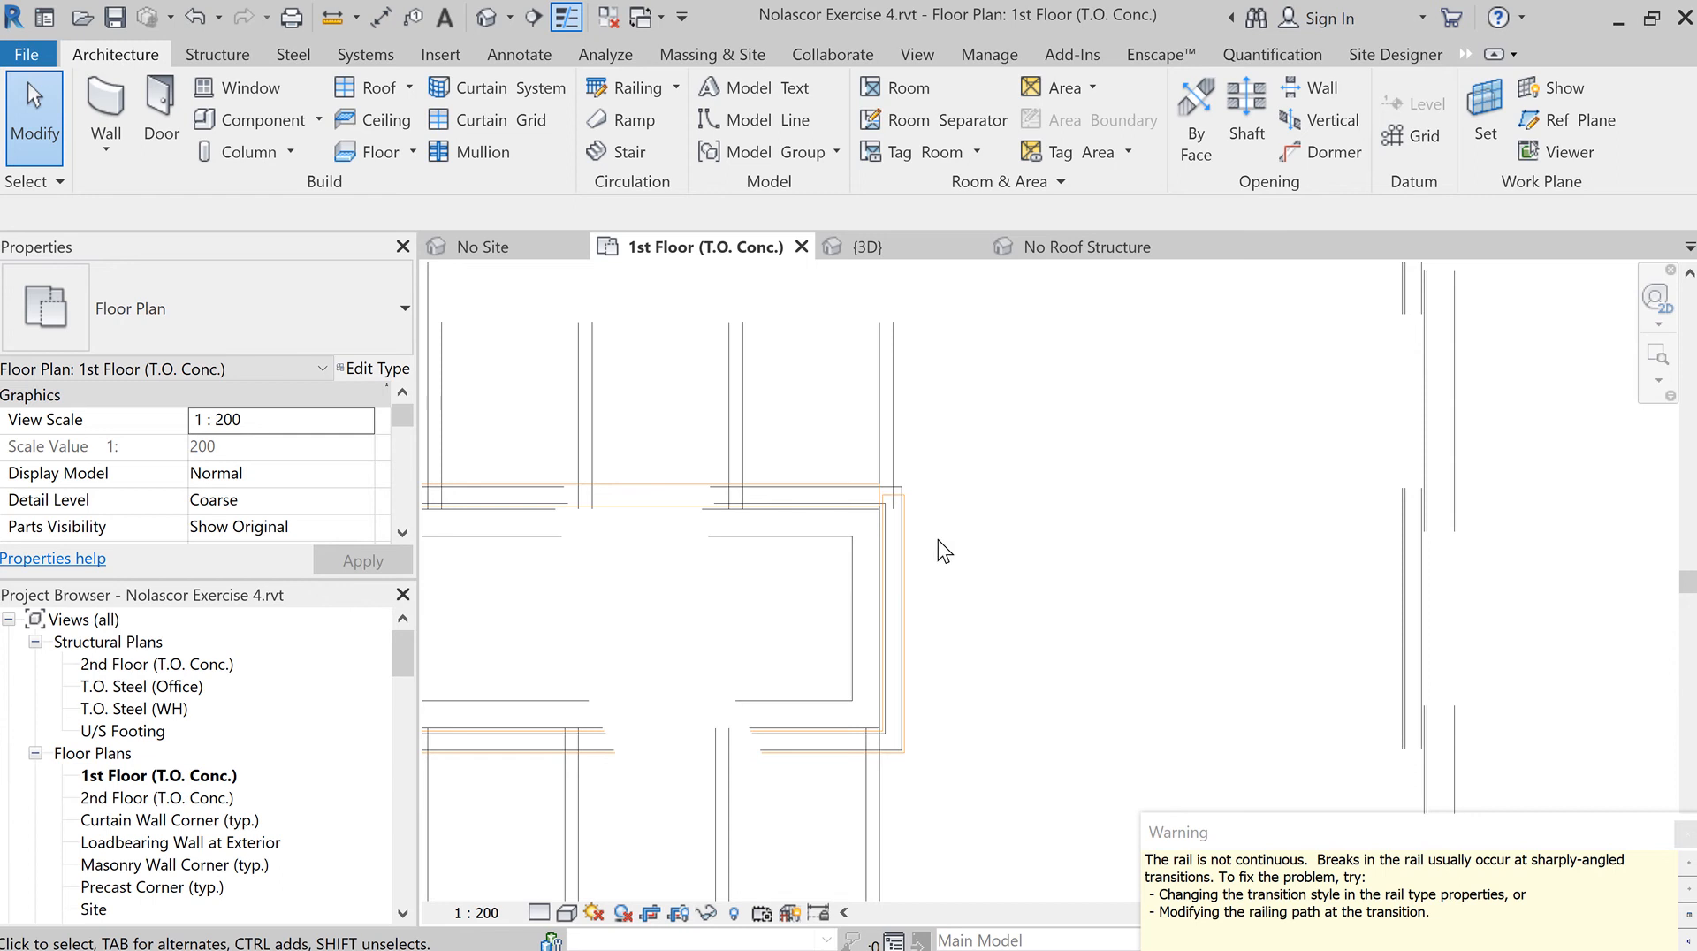
left_click(1683, 834)
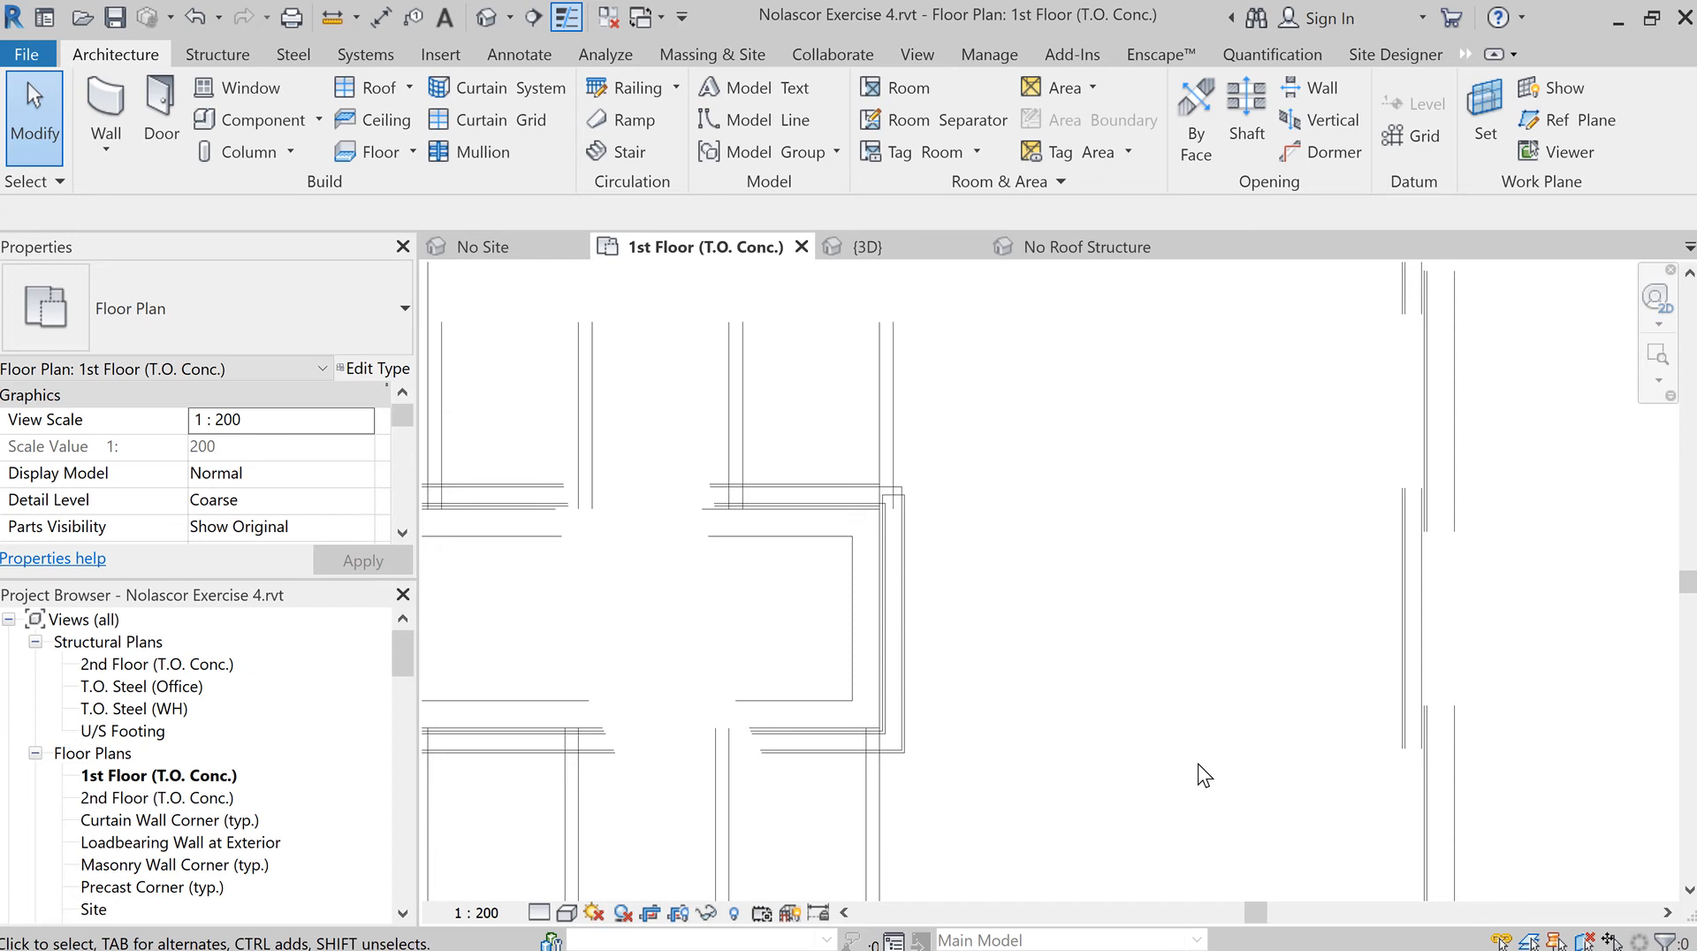
Edit the stair's landing by moving its outer edge outward 100 mm and its inner edge in by the same amount, keeping 1000 mm depth
scroll(1196, 763, "down", 3)
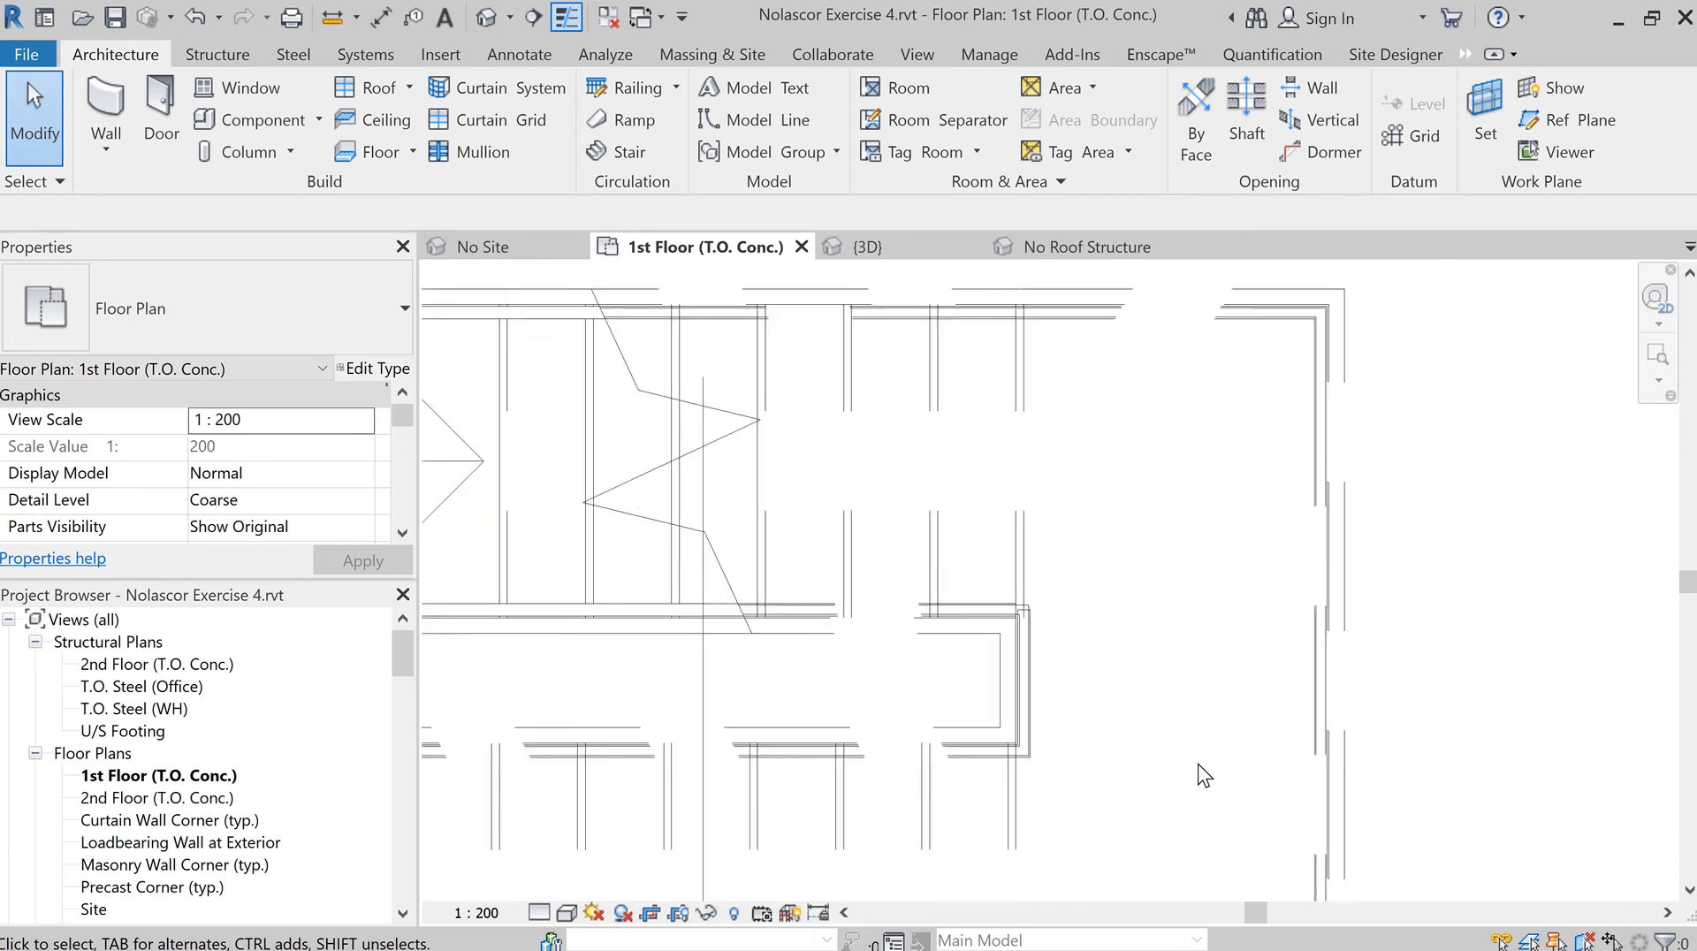
middle_click_drag(1191, 771, 1294, 679)
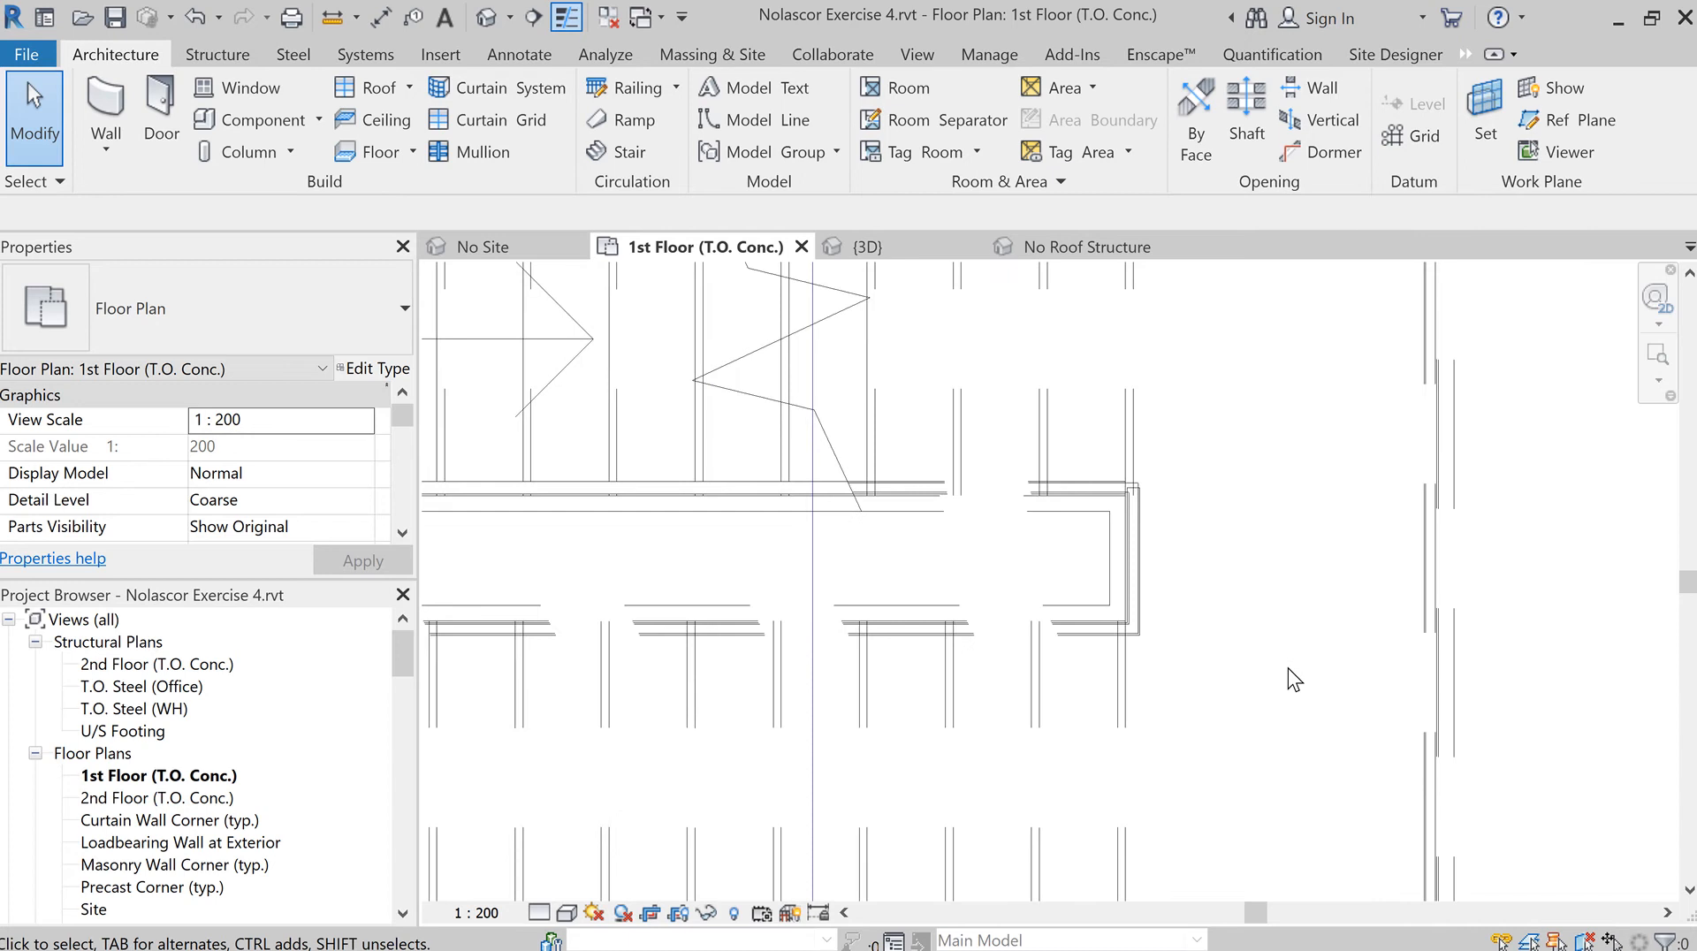
scroll(1289, 669, "down", 2)
scroll(1289, 669, "down", 1)
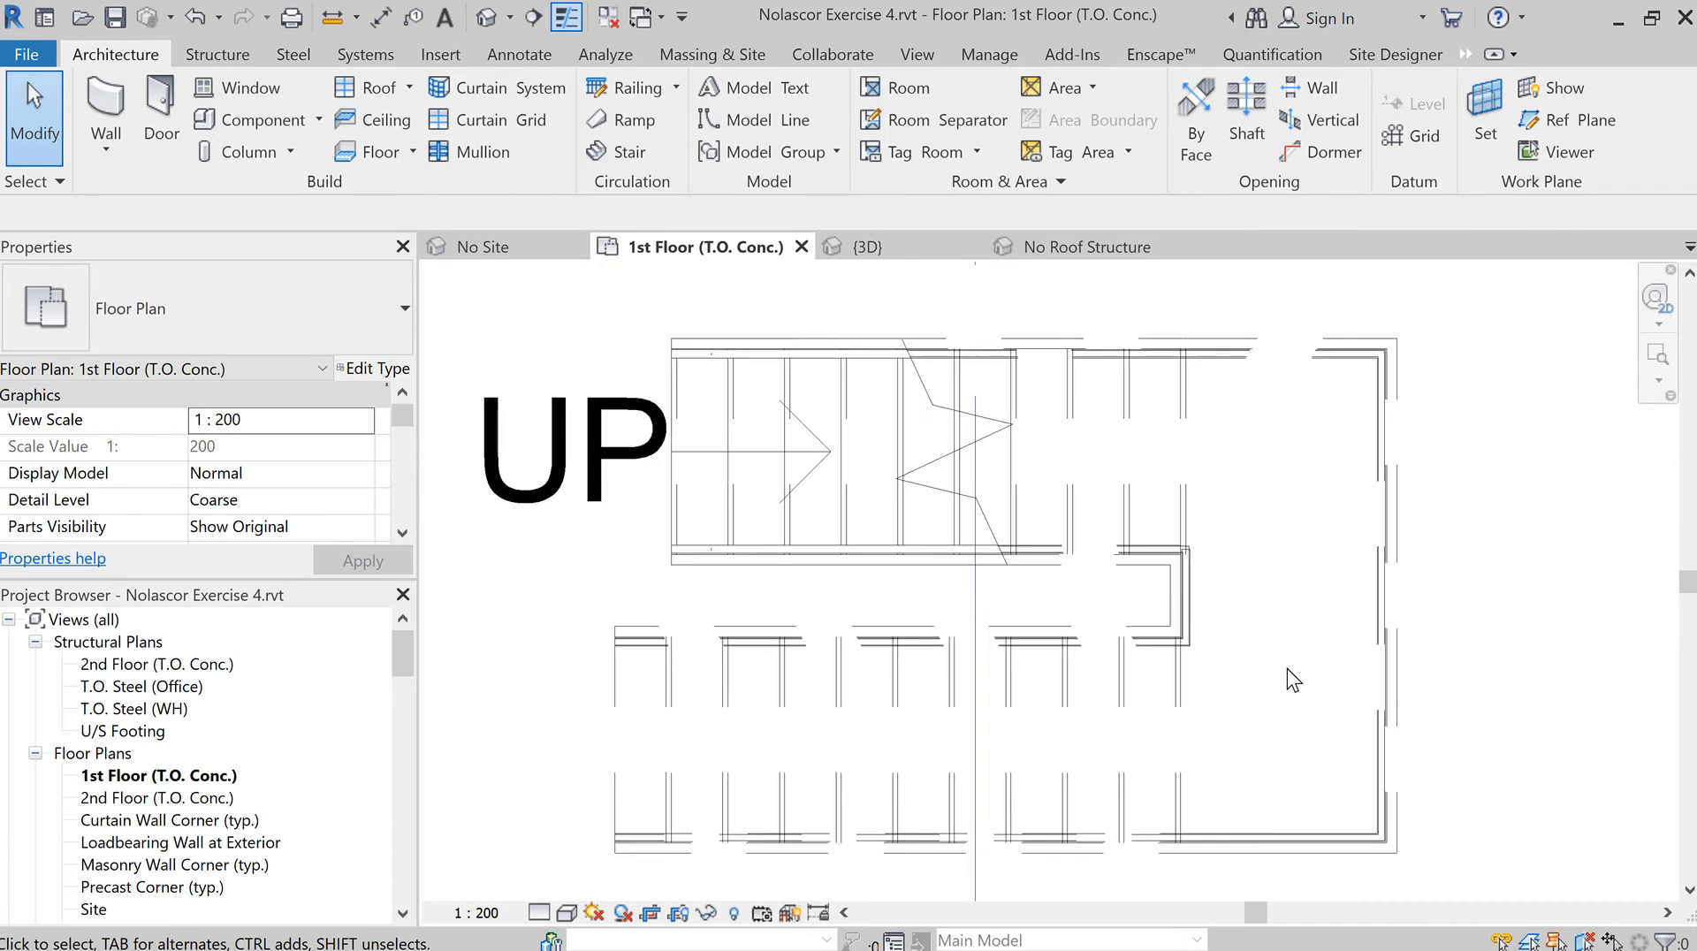
middle_click_drag(1287, 668, 1227, 670)
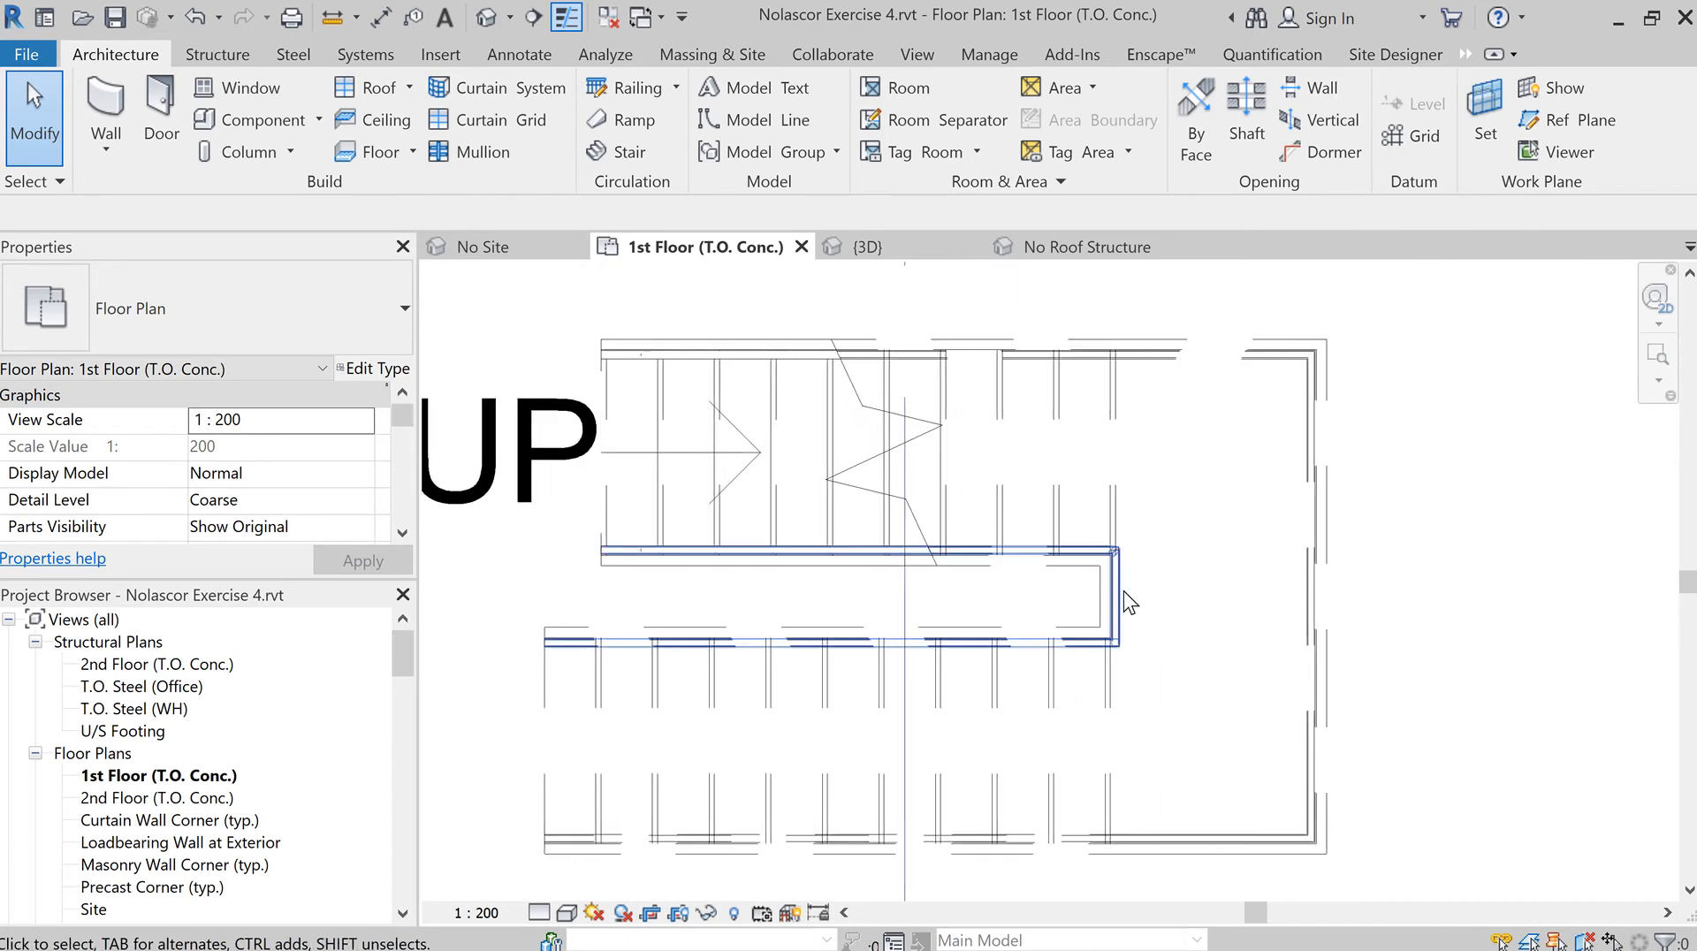
left_click(1123, 510)
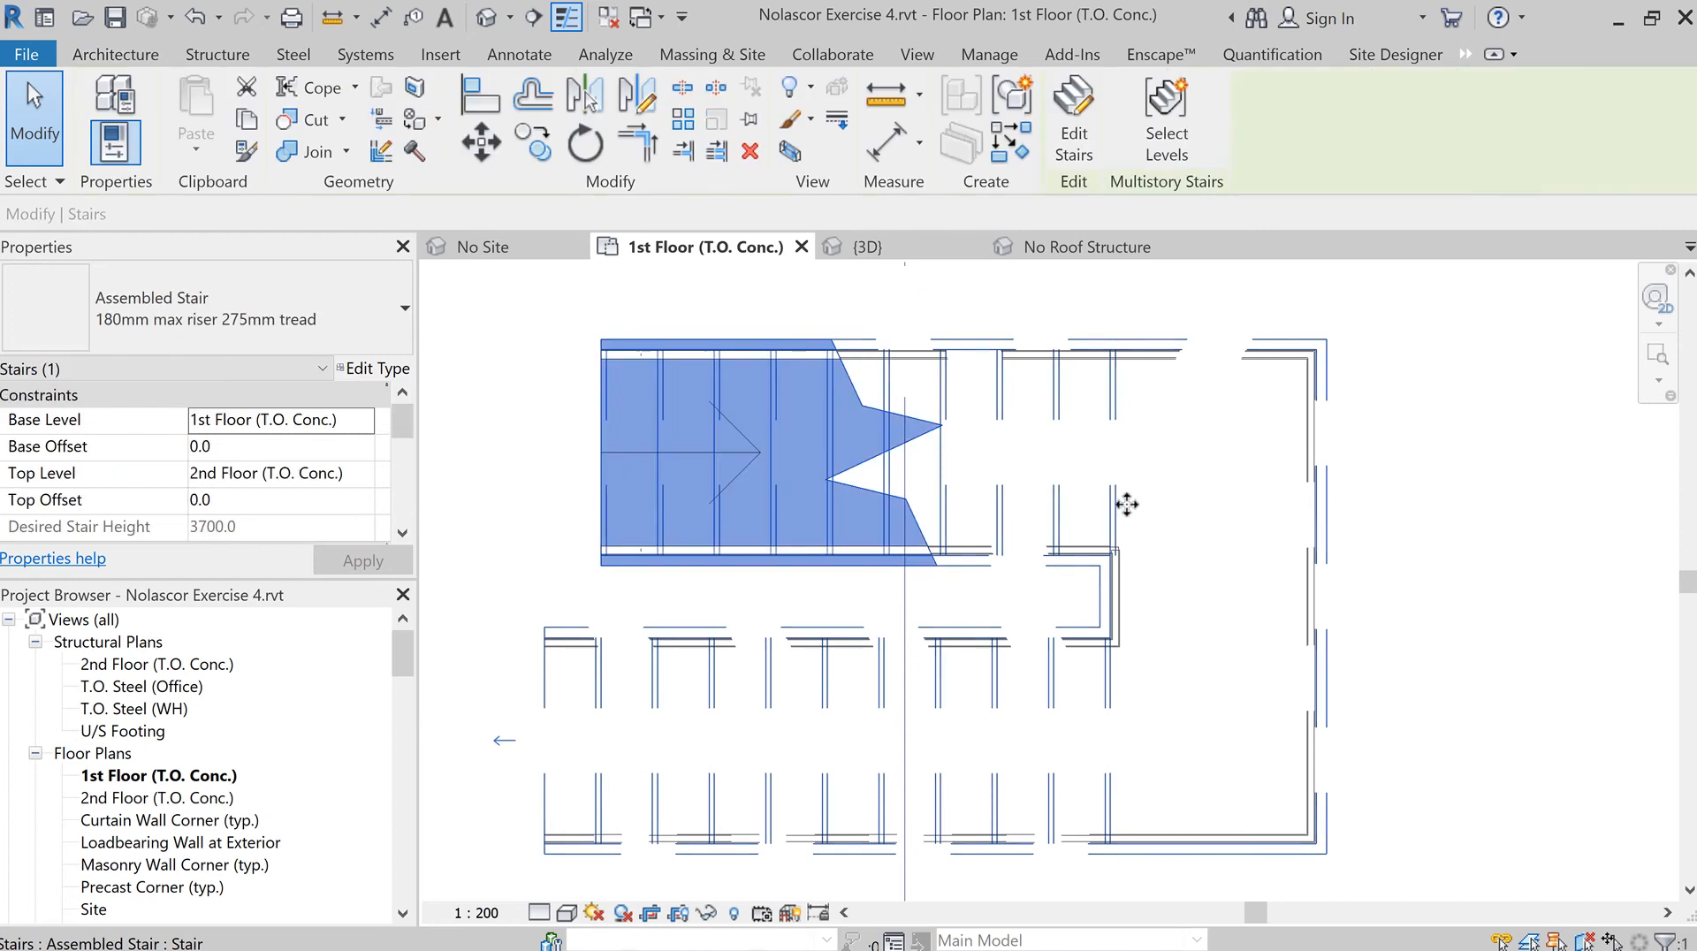
left_click(1072, 150)
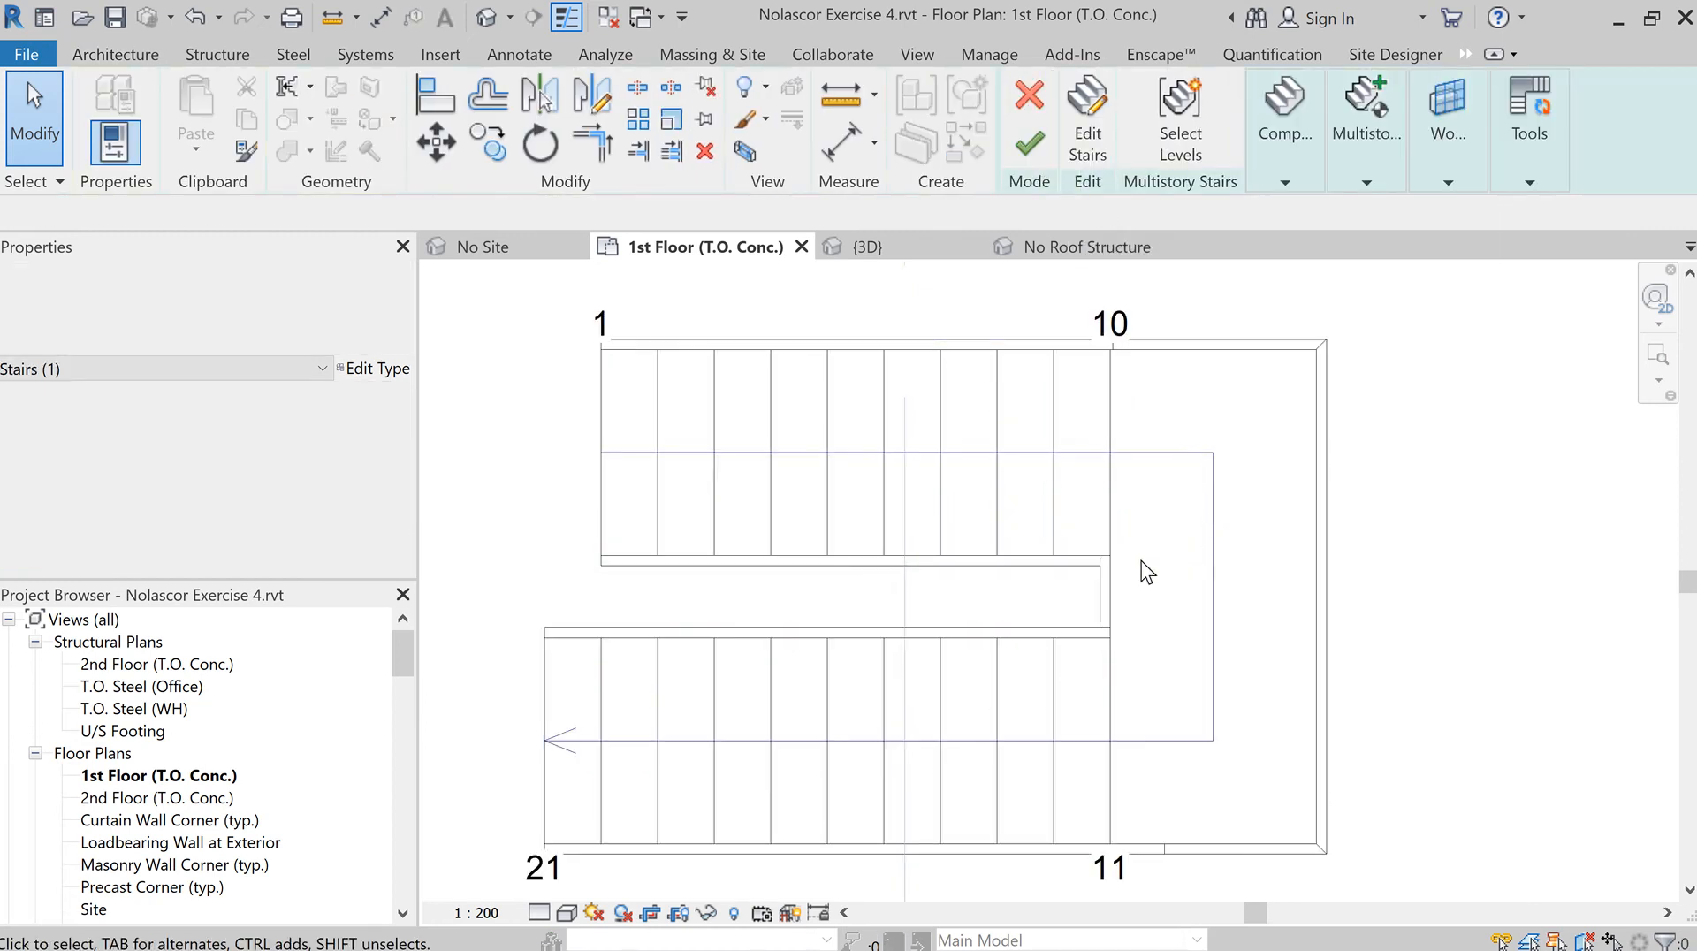
left_click(1154, 526)
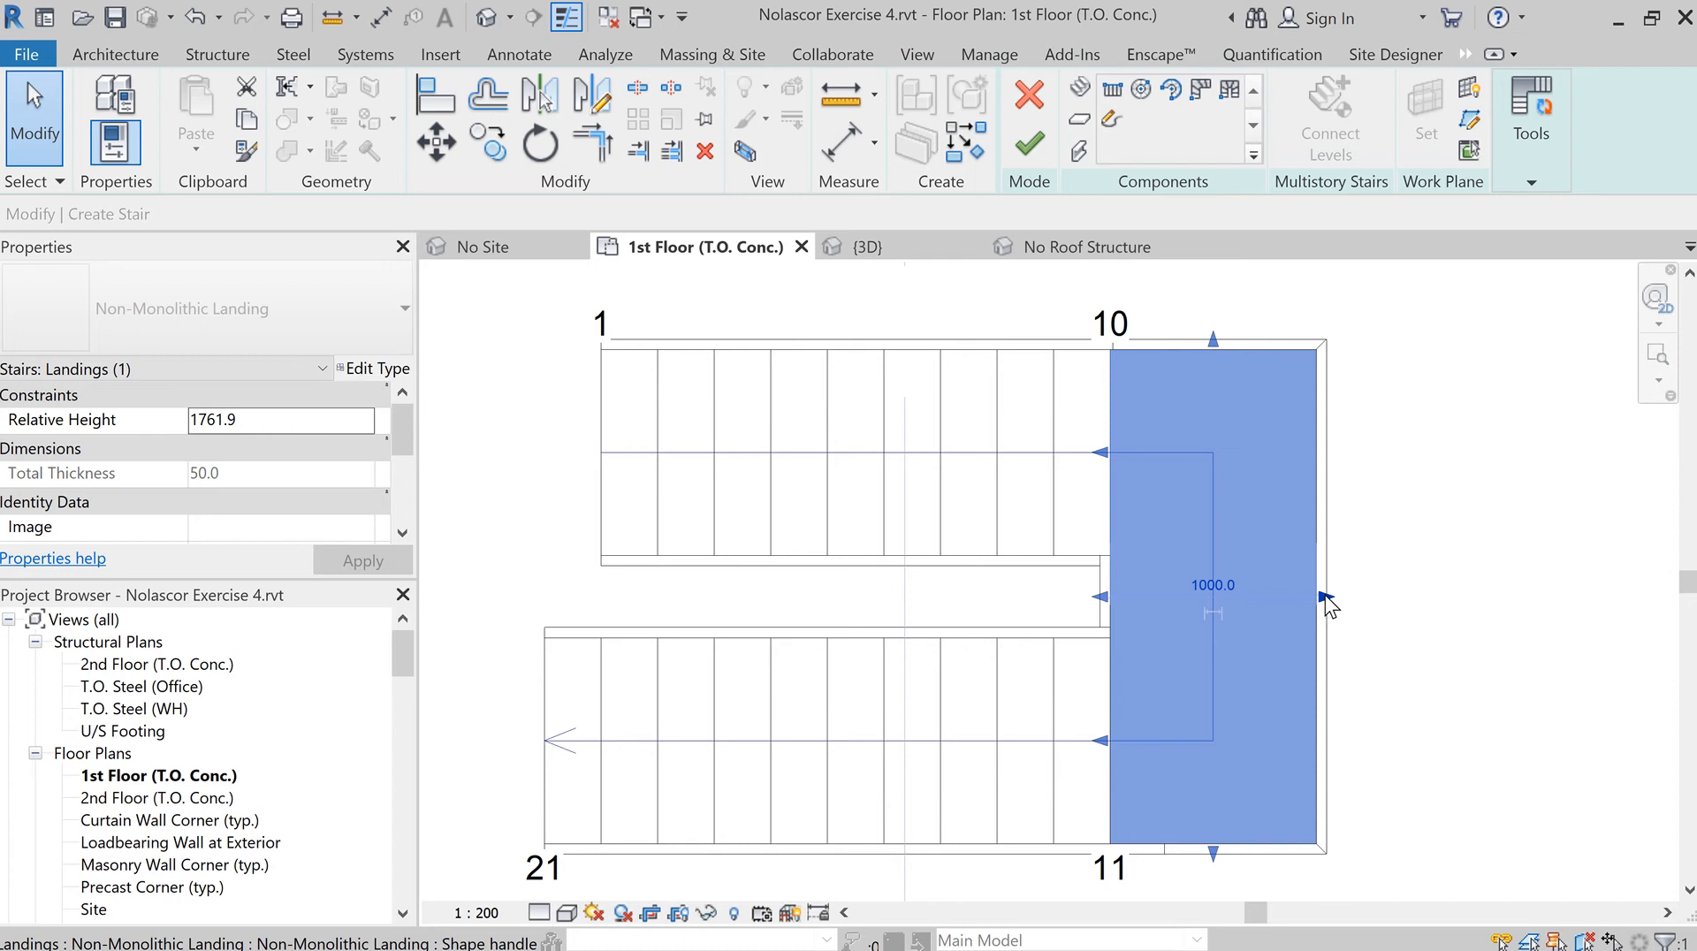
left_click_drag(1326, 600, 1338, 595)
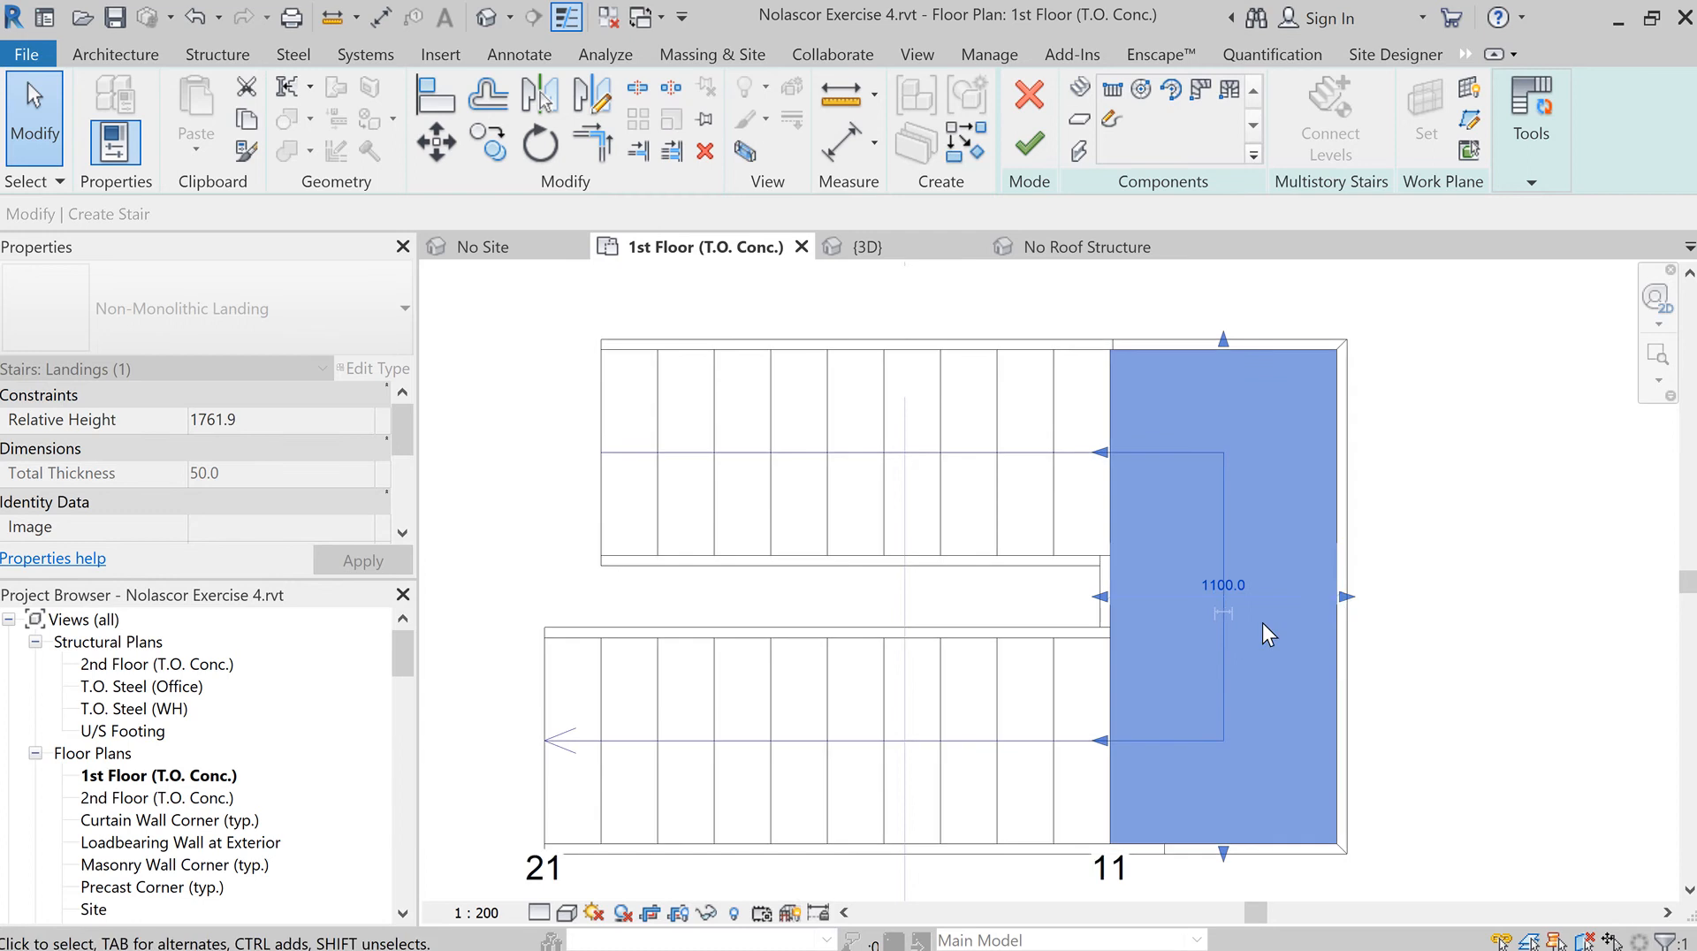
left_click_drag(1102, 595, 1130, 598)
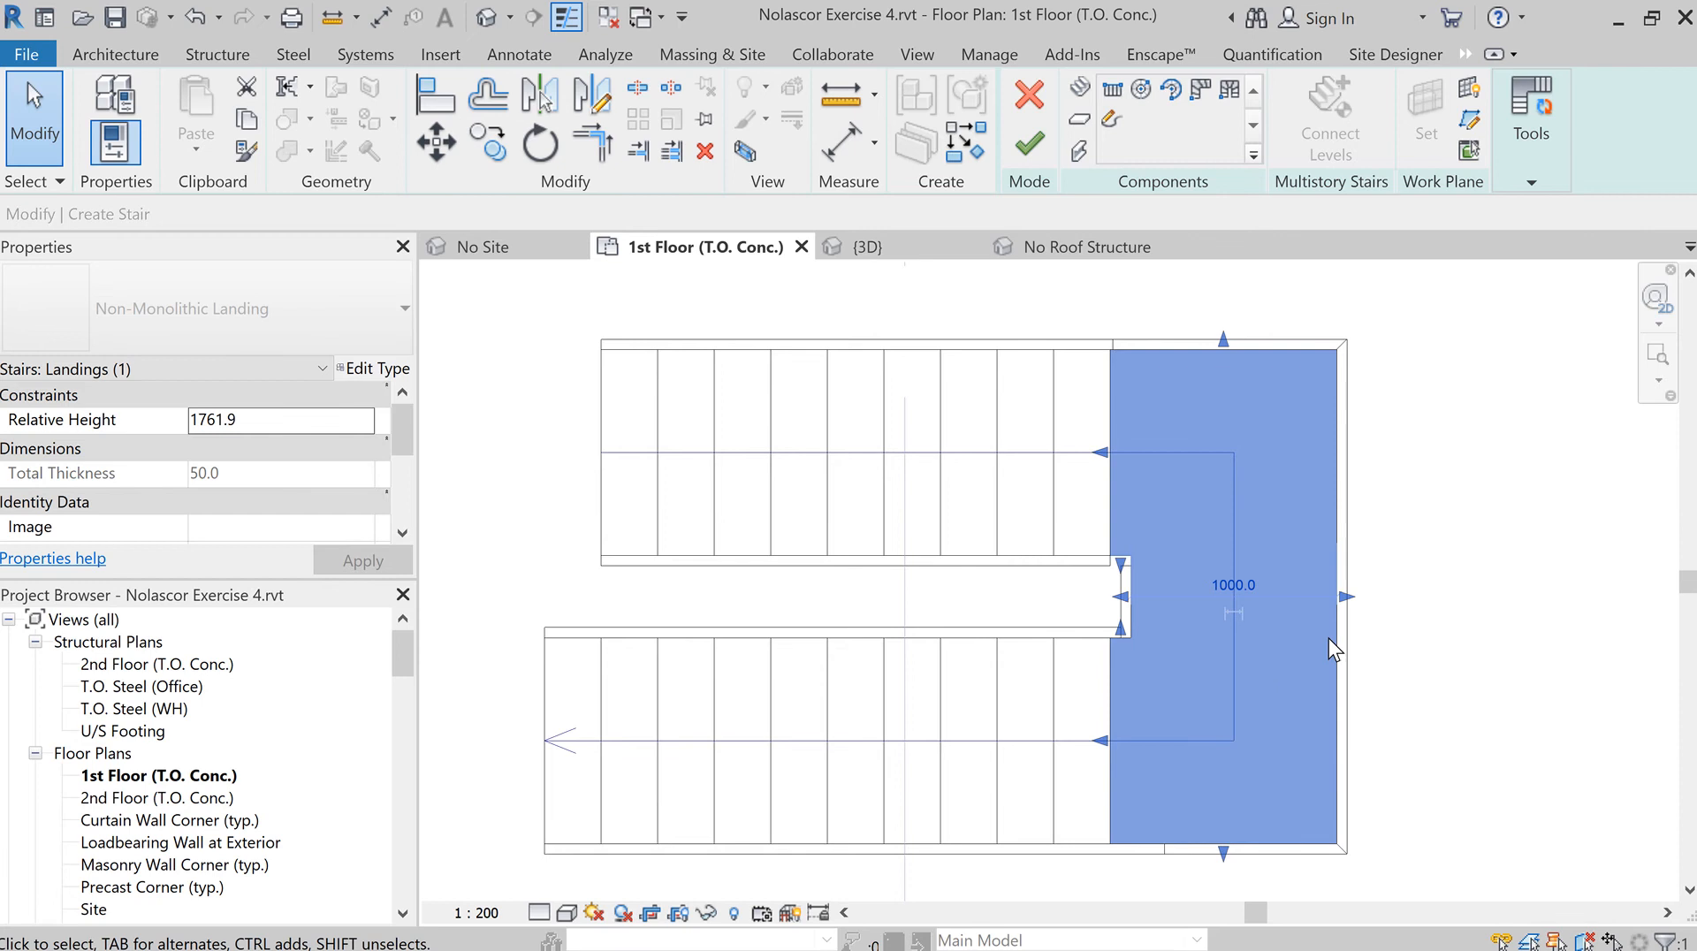
left_click(1028, 146)
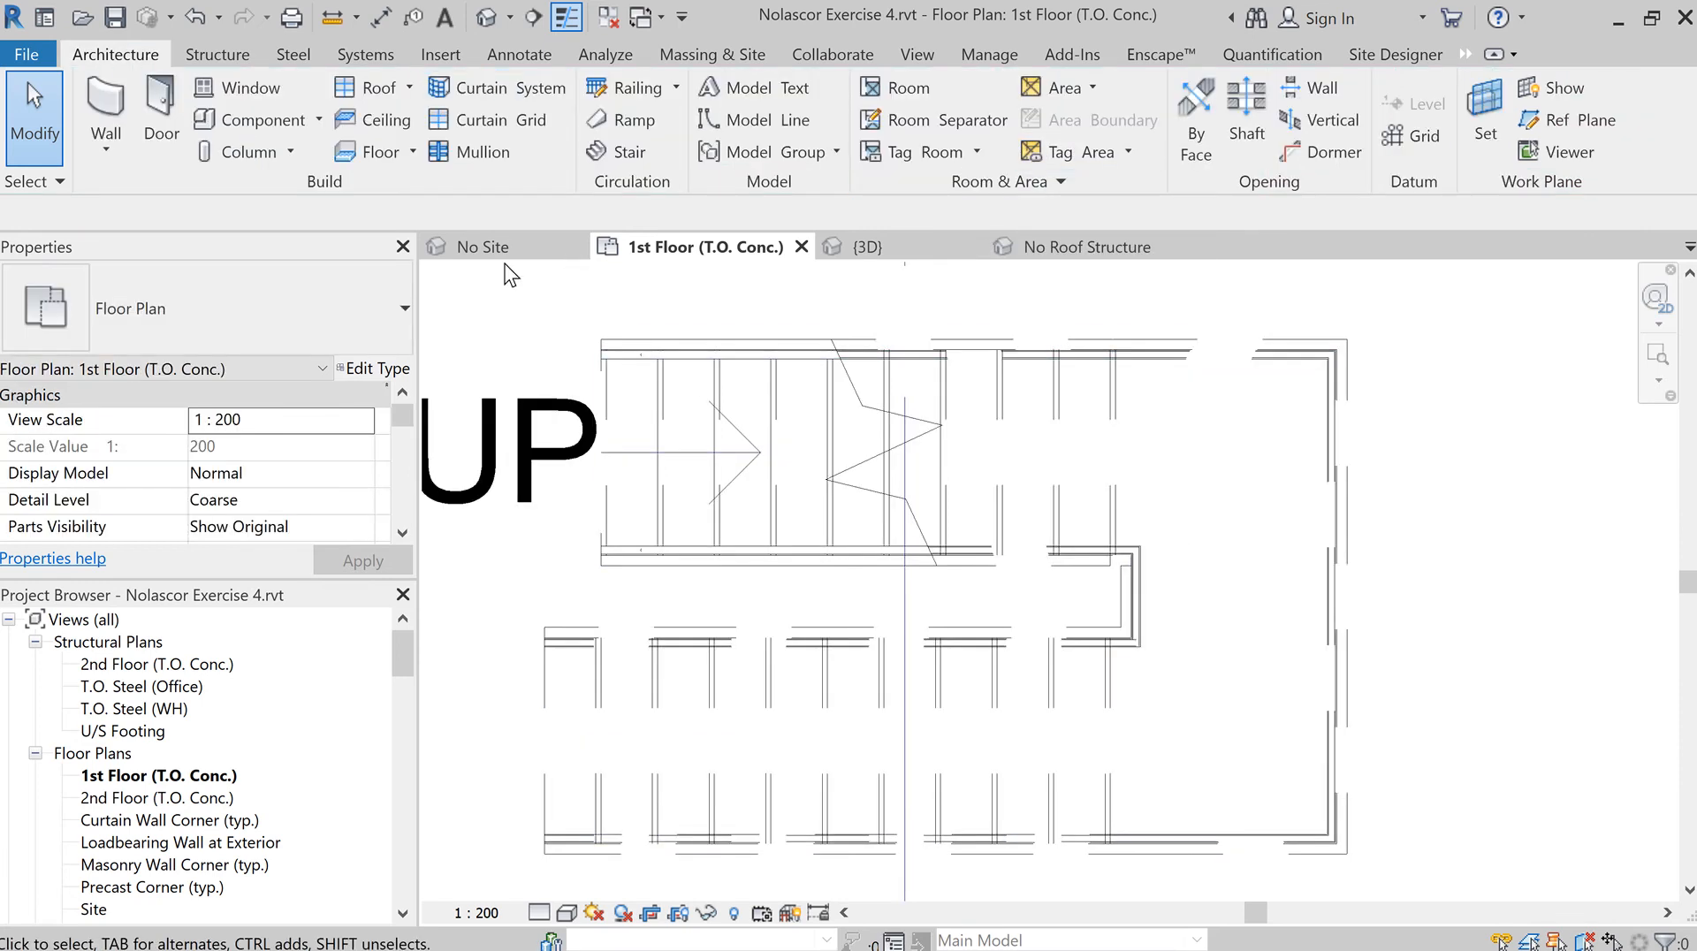
Examine the stair's inner railing corners at the landing in the No Roof Structure 3D view
left_click(1061, 247)
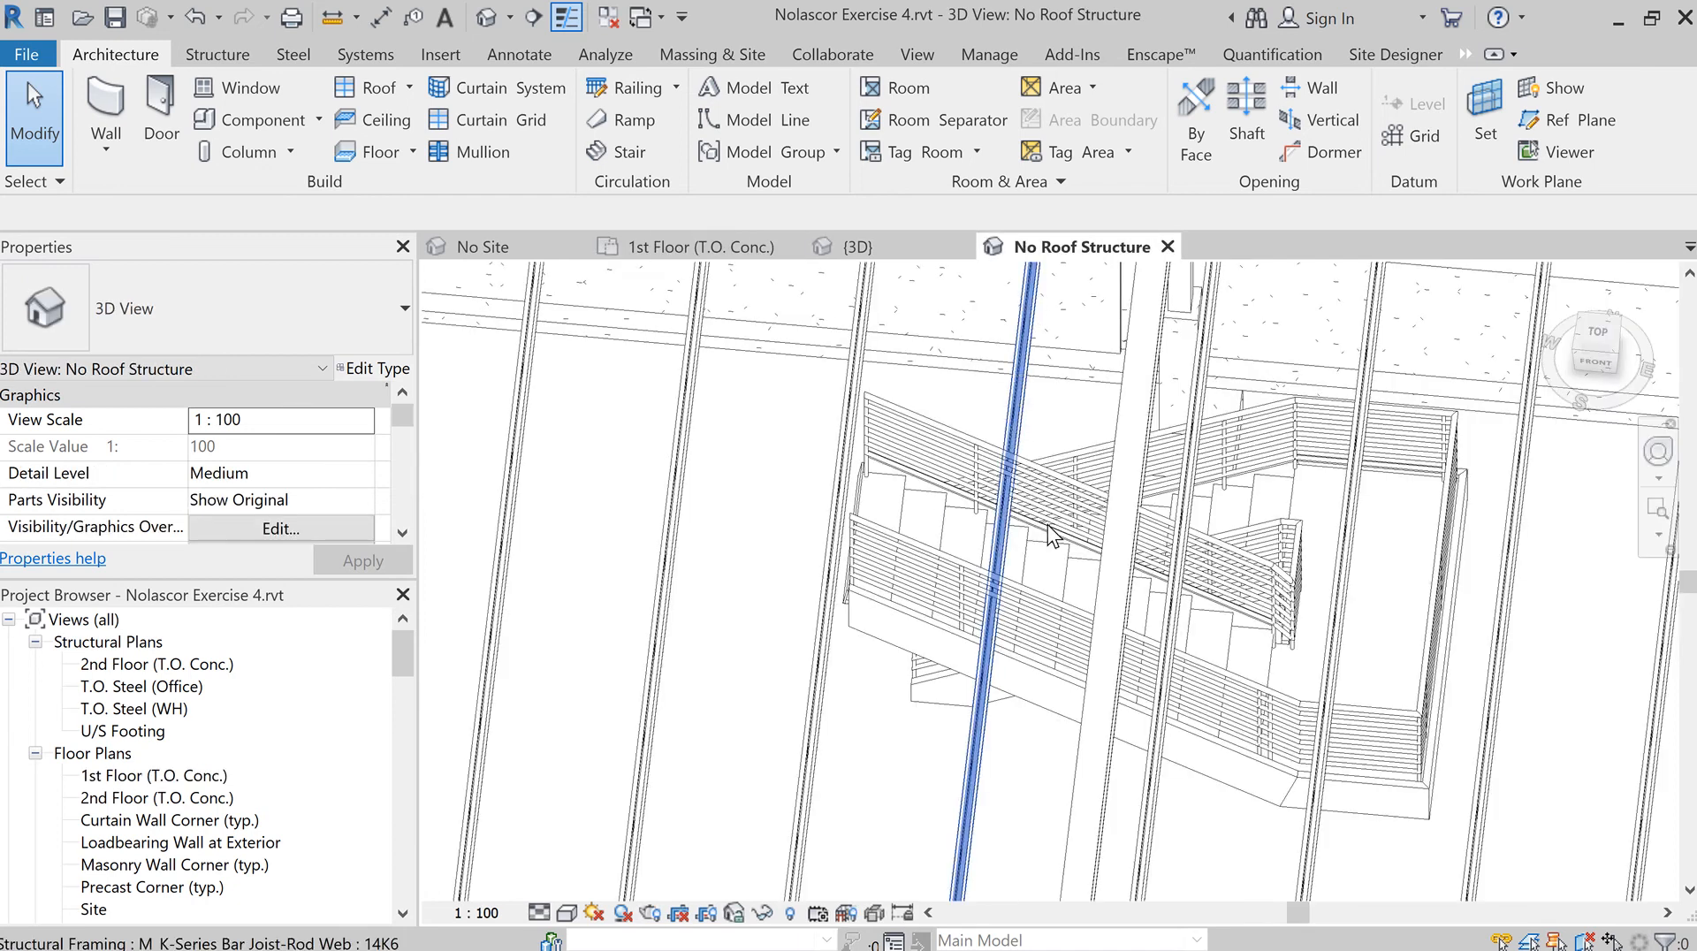
scroll(1326, 537, "up", 6)
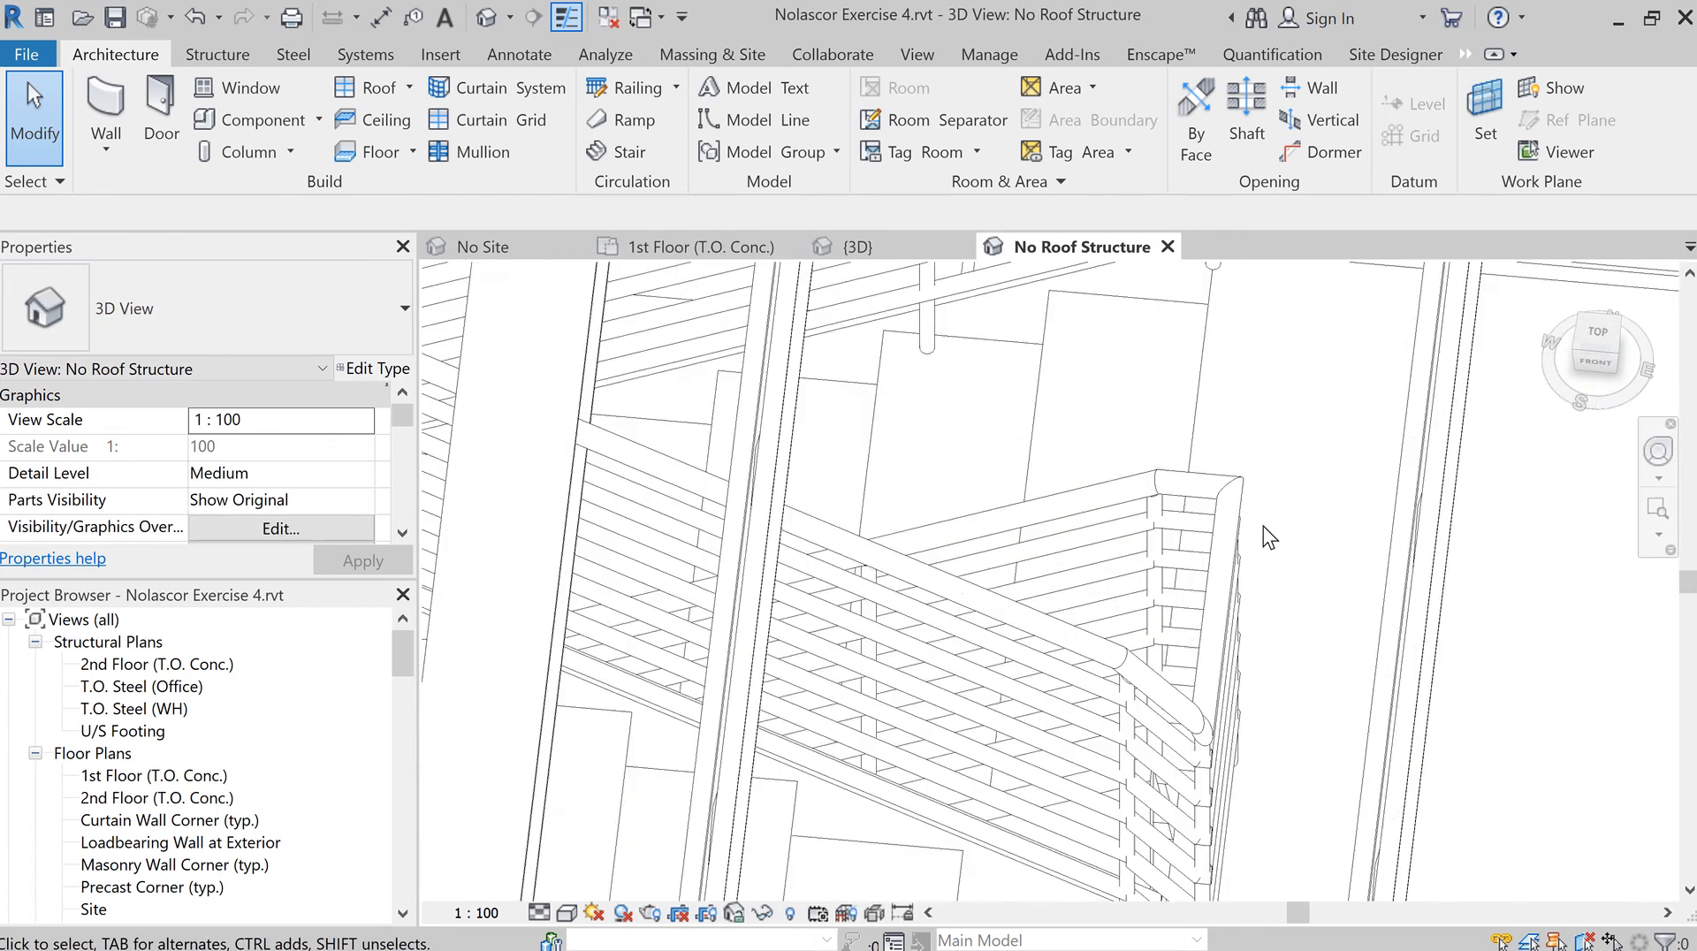
scroll(1264, 527, "up", 1)
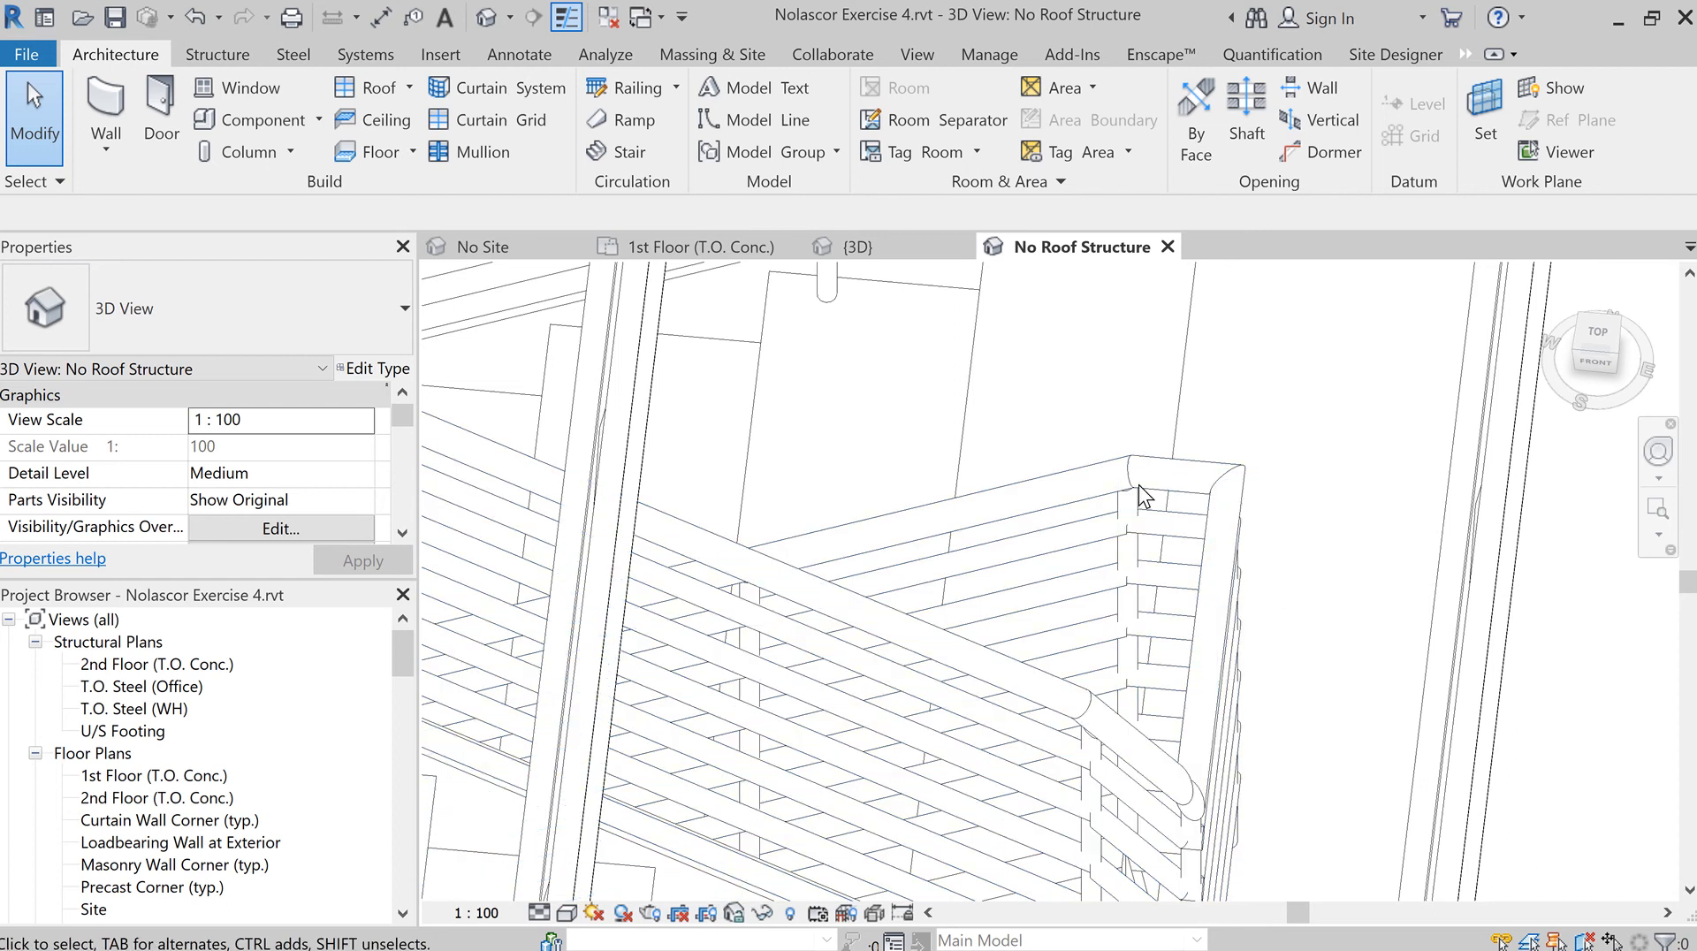
scroll(1294, 591, "down", 5)
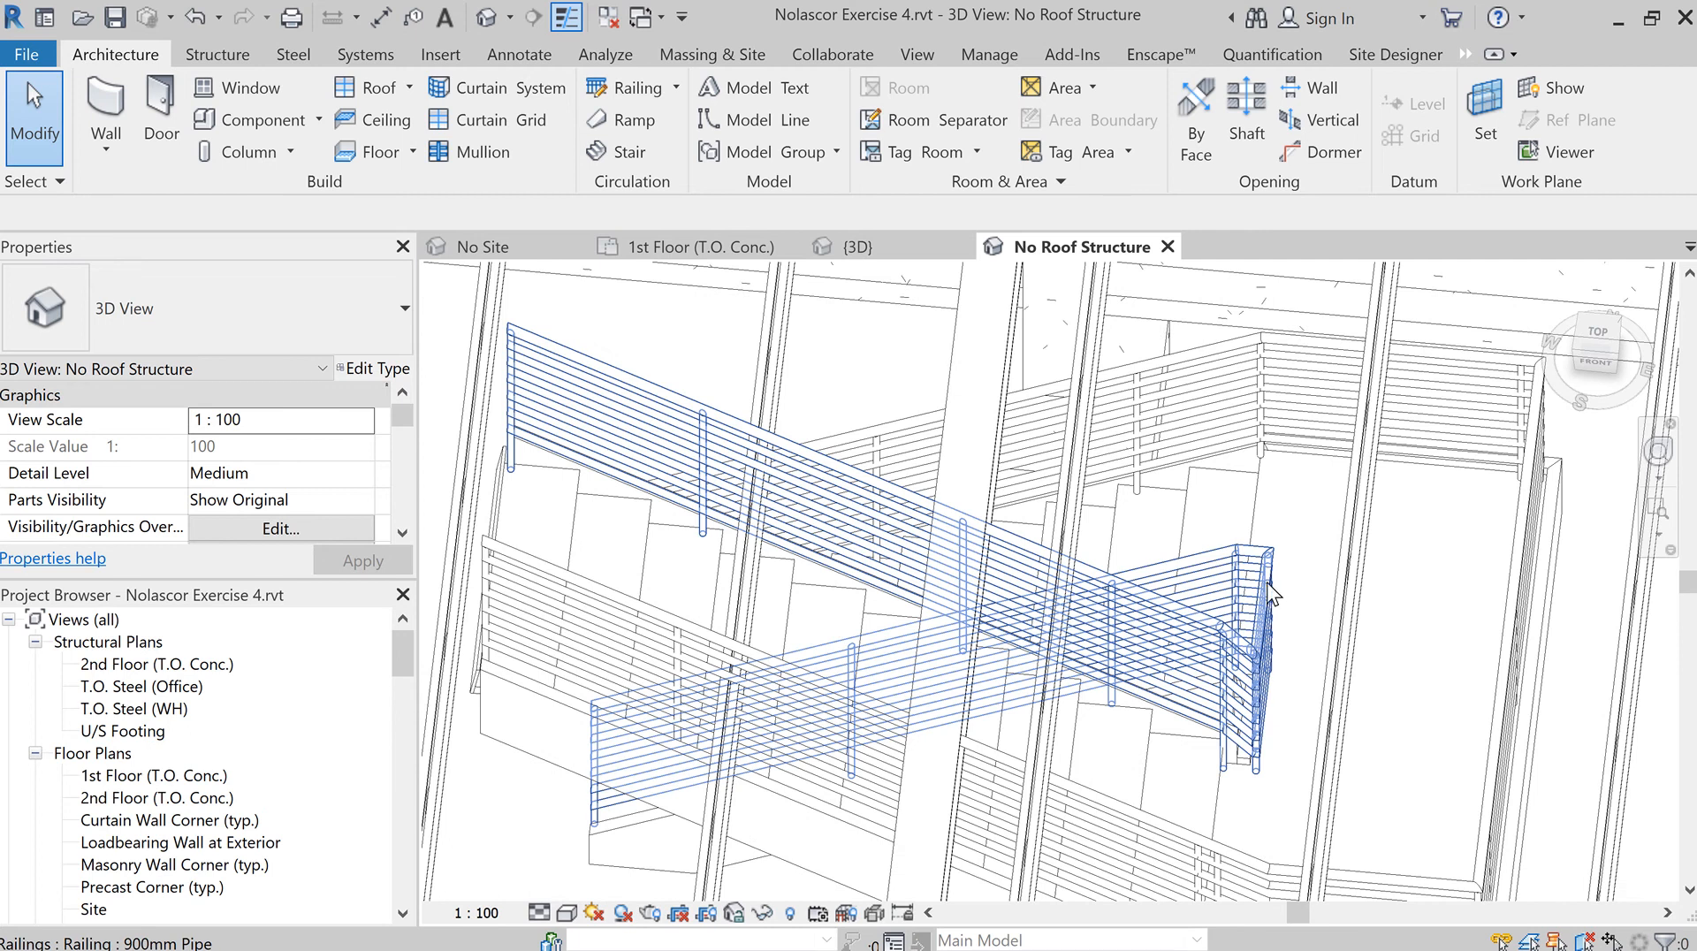
Edit the stair in the 1st Floor plan and set the overall width across both runs to 2300 mm by shifting the second run
left_click(669, 255)
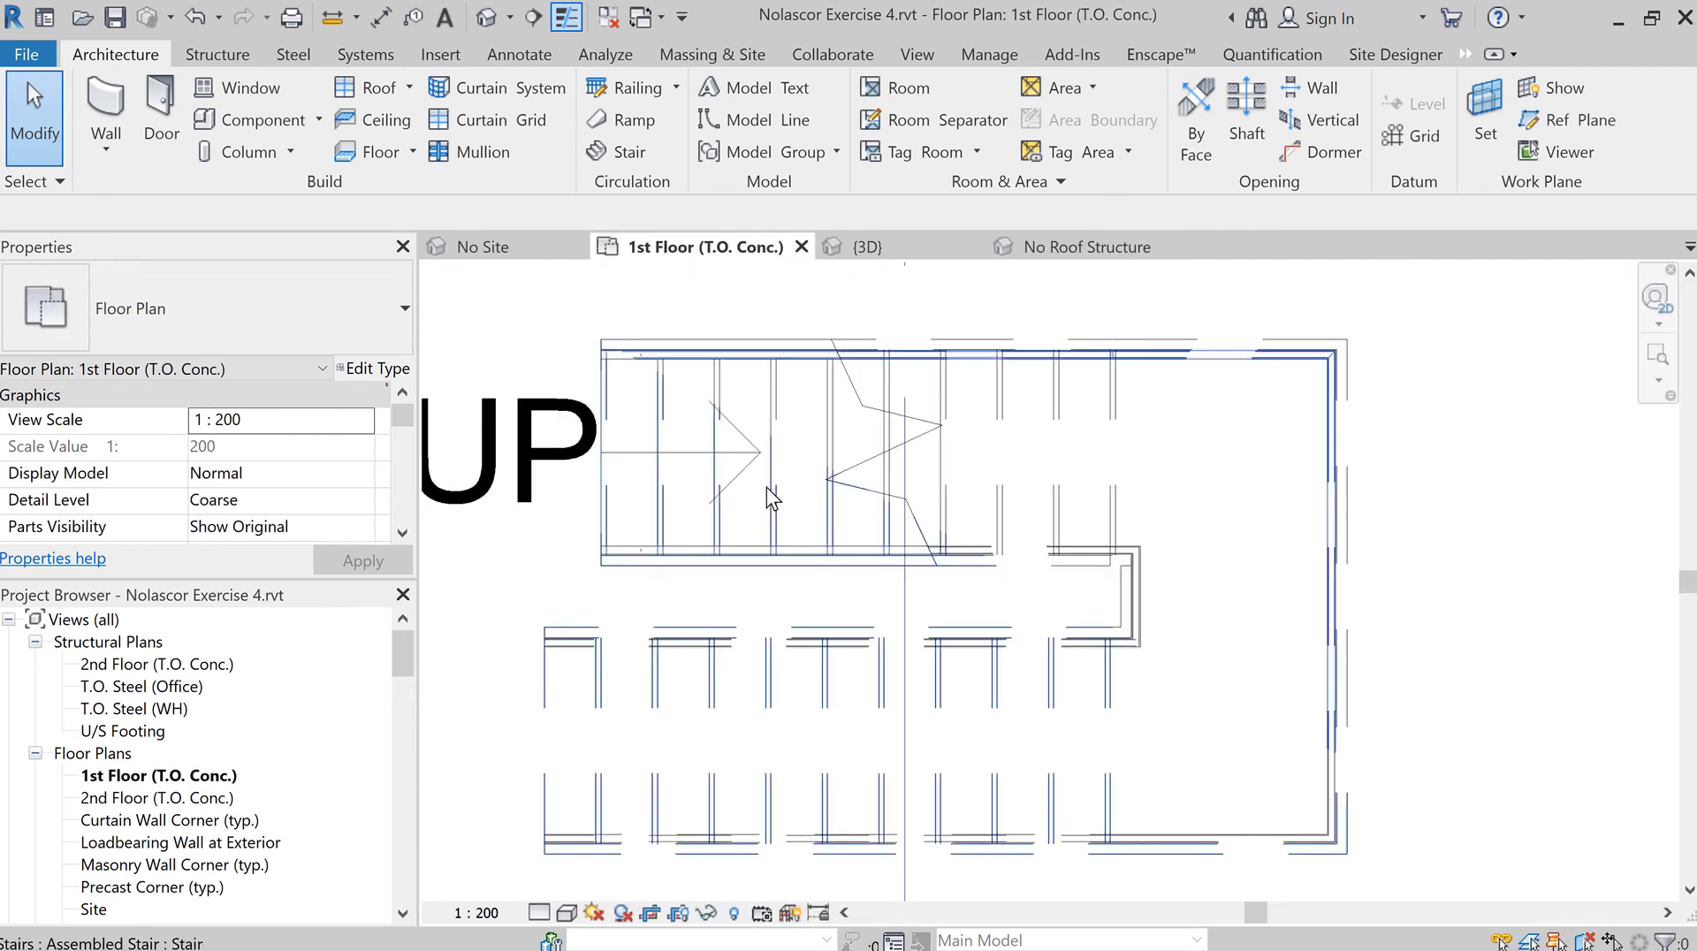
scroll(784, 591, "down", 2)
middle_click_drag(844, 579, 943, 533)
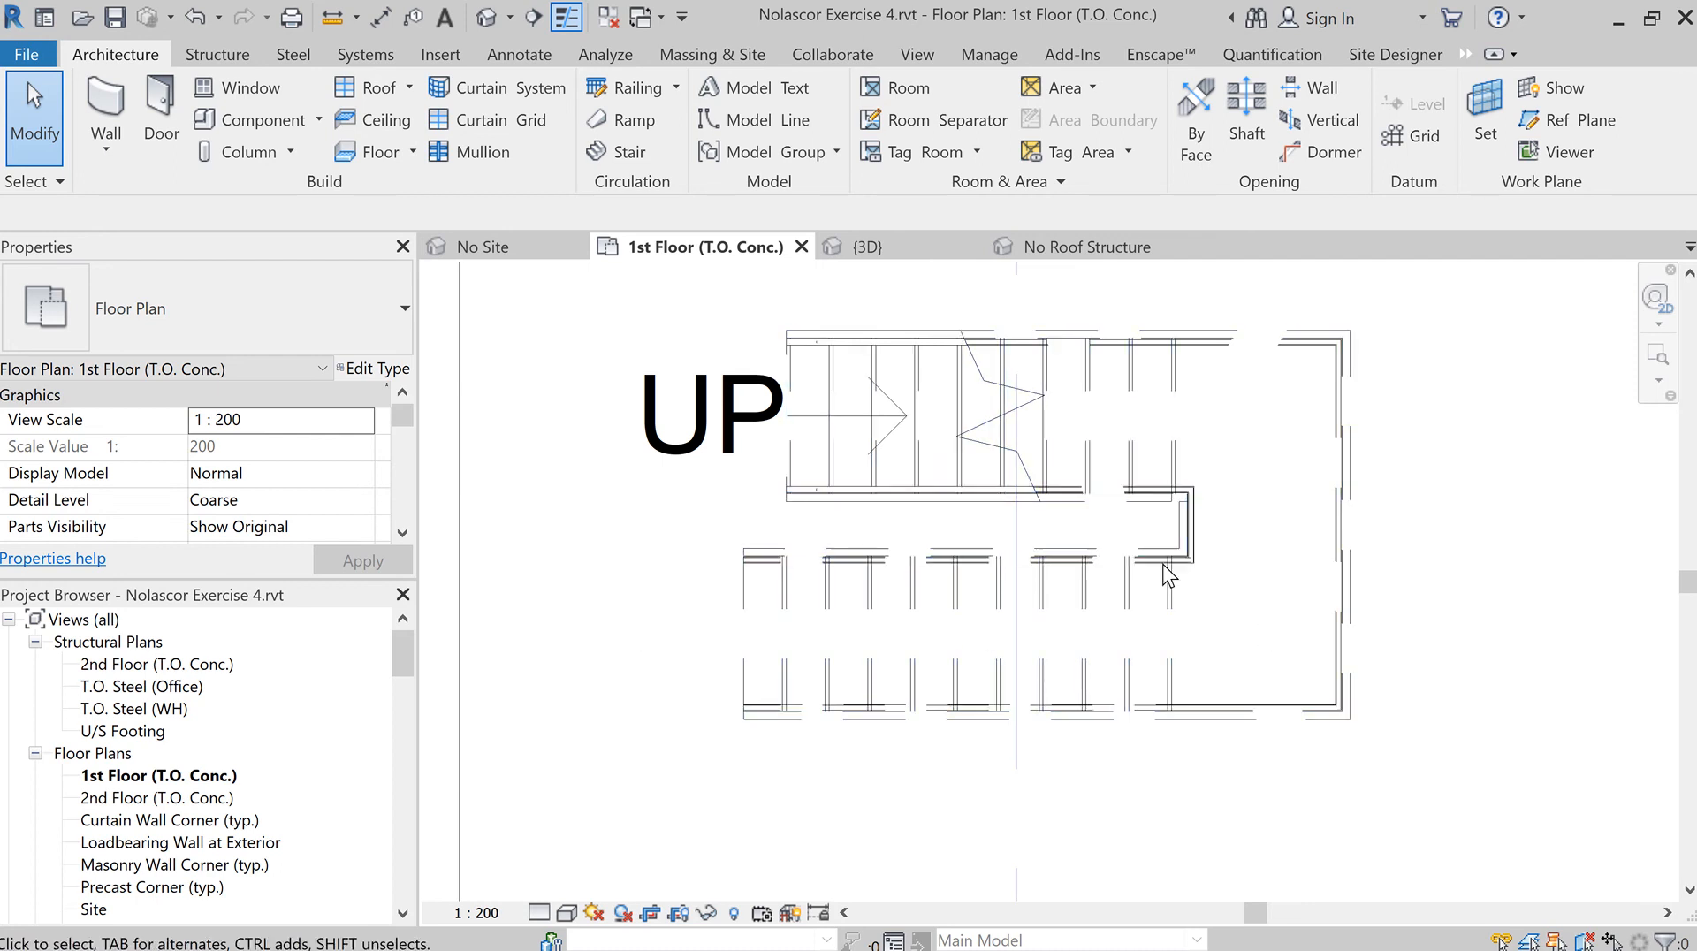
left_click(745, 617)
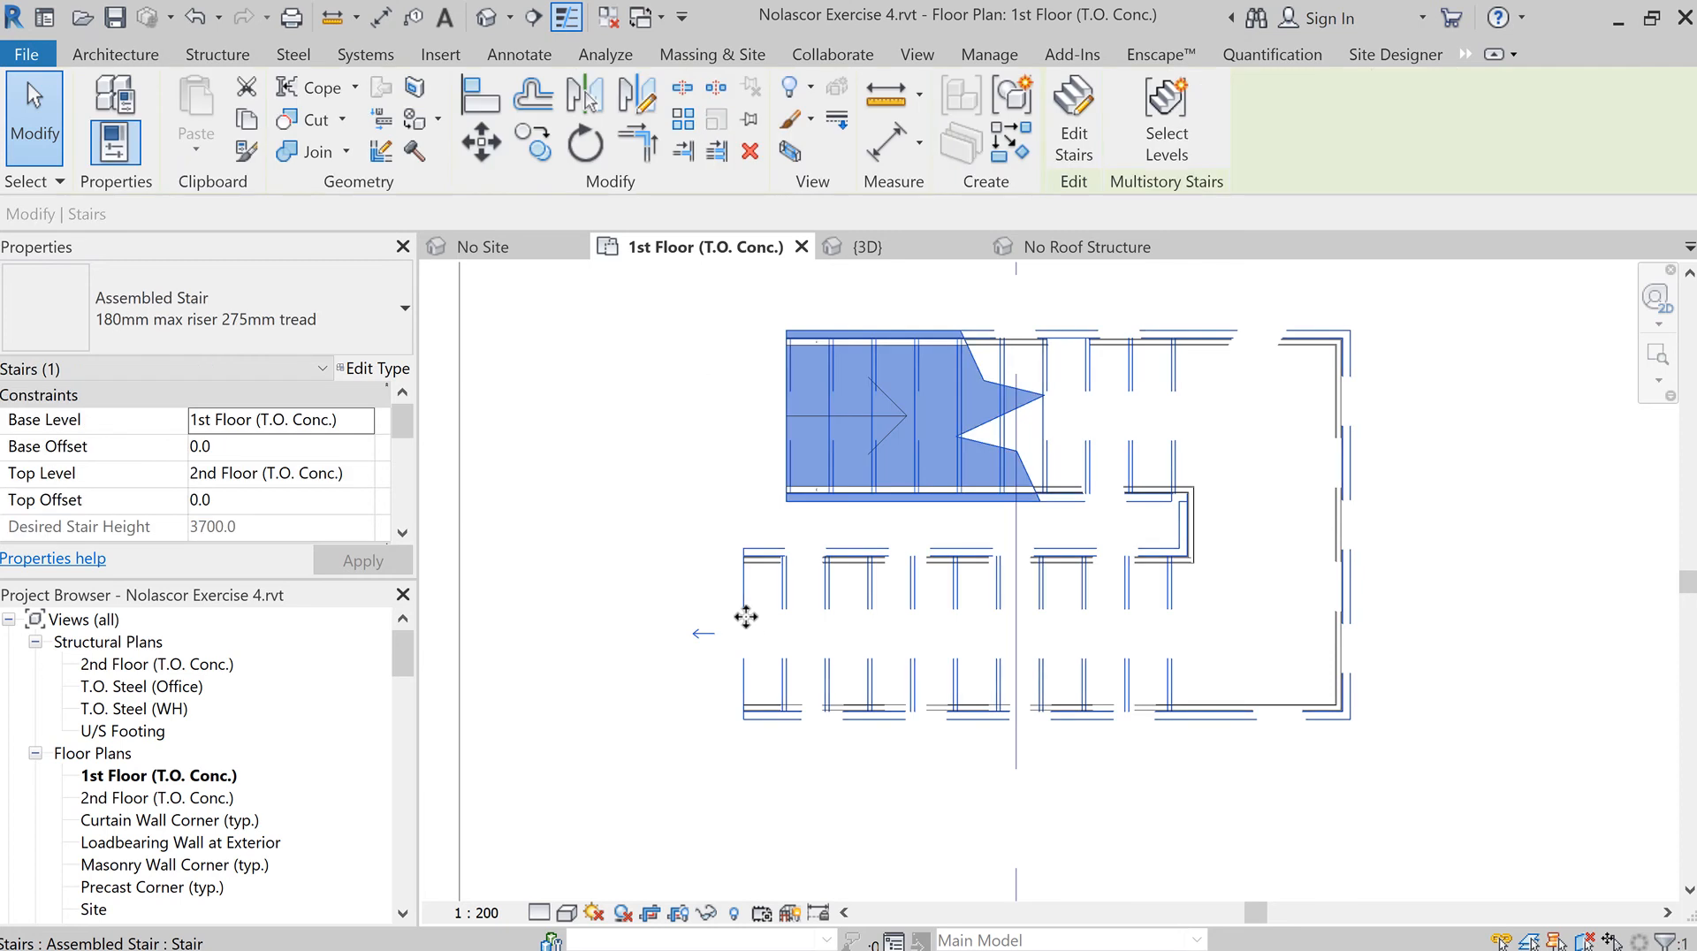
left_click(1073, 142)
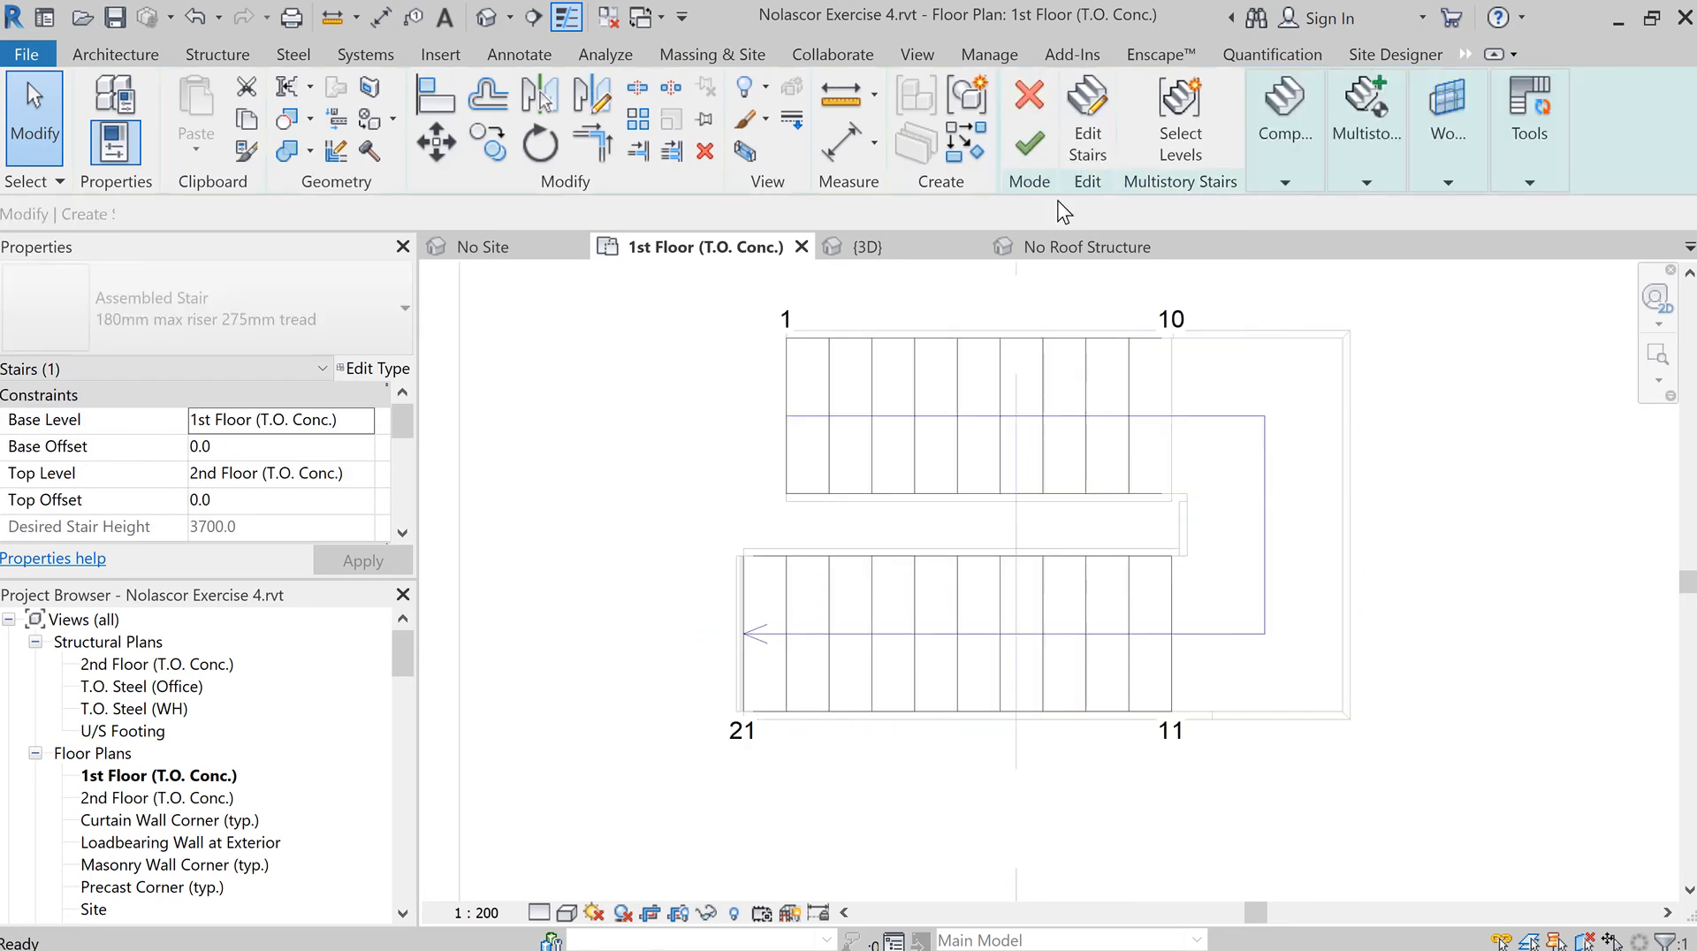
left_click(746, 616)
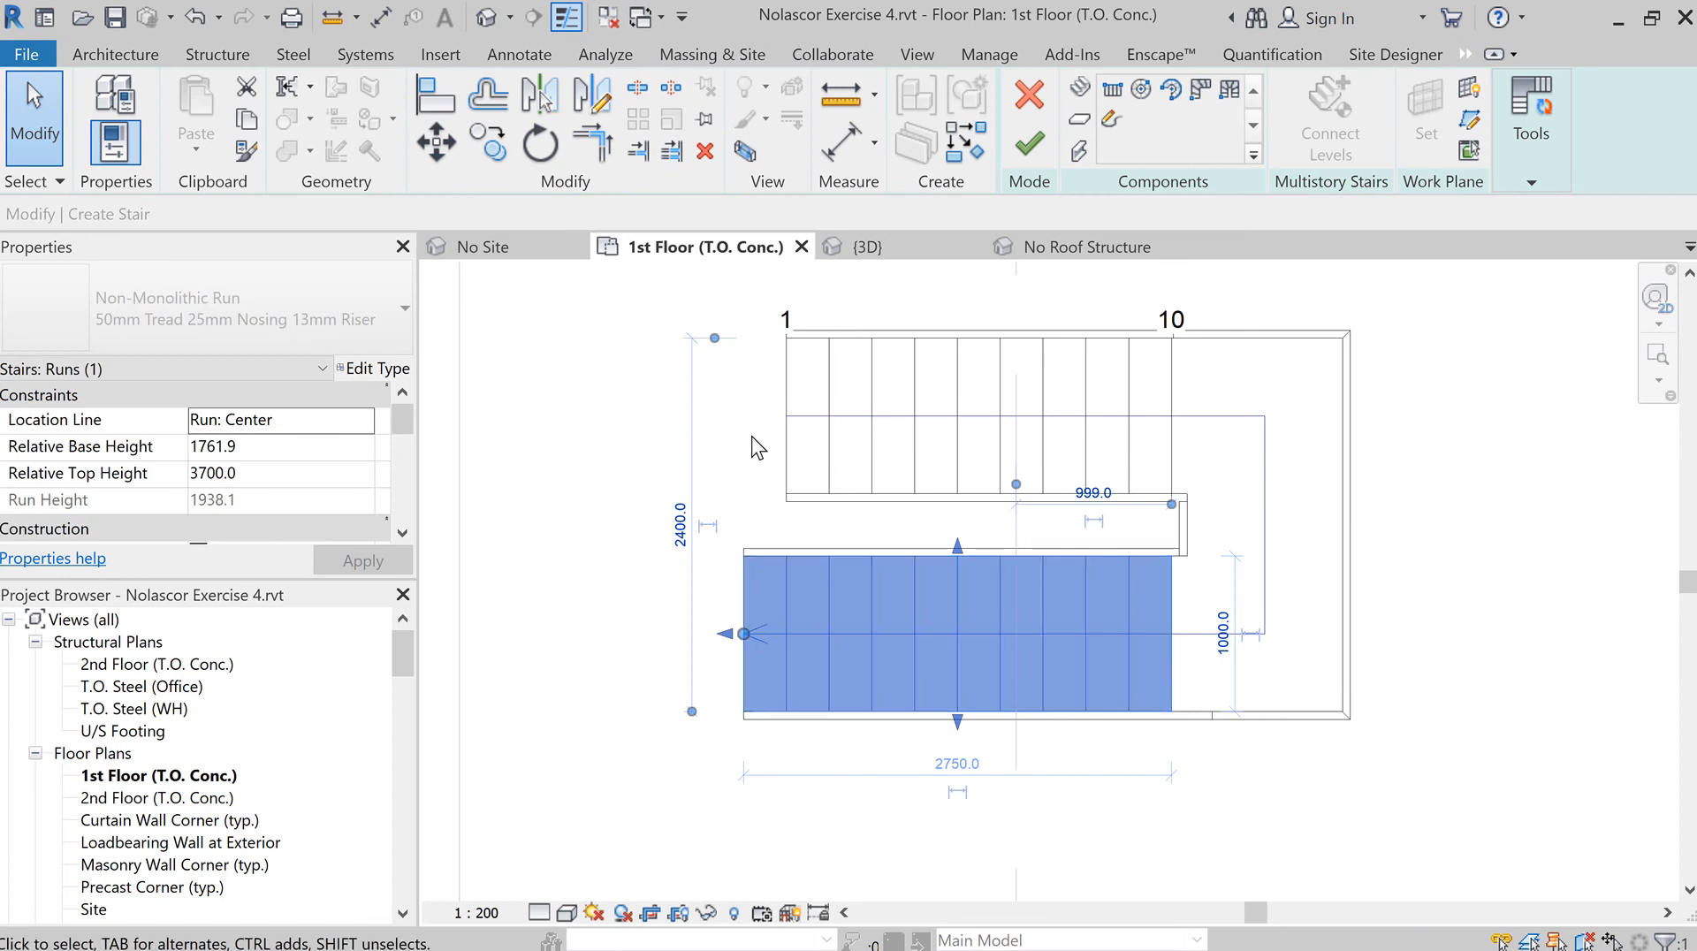
left_click(680, 531)
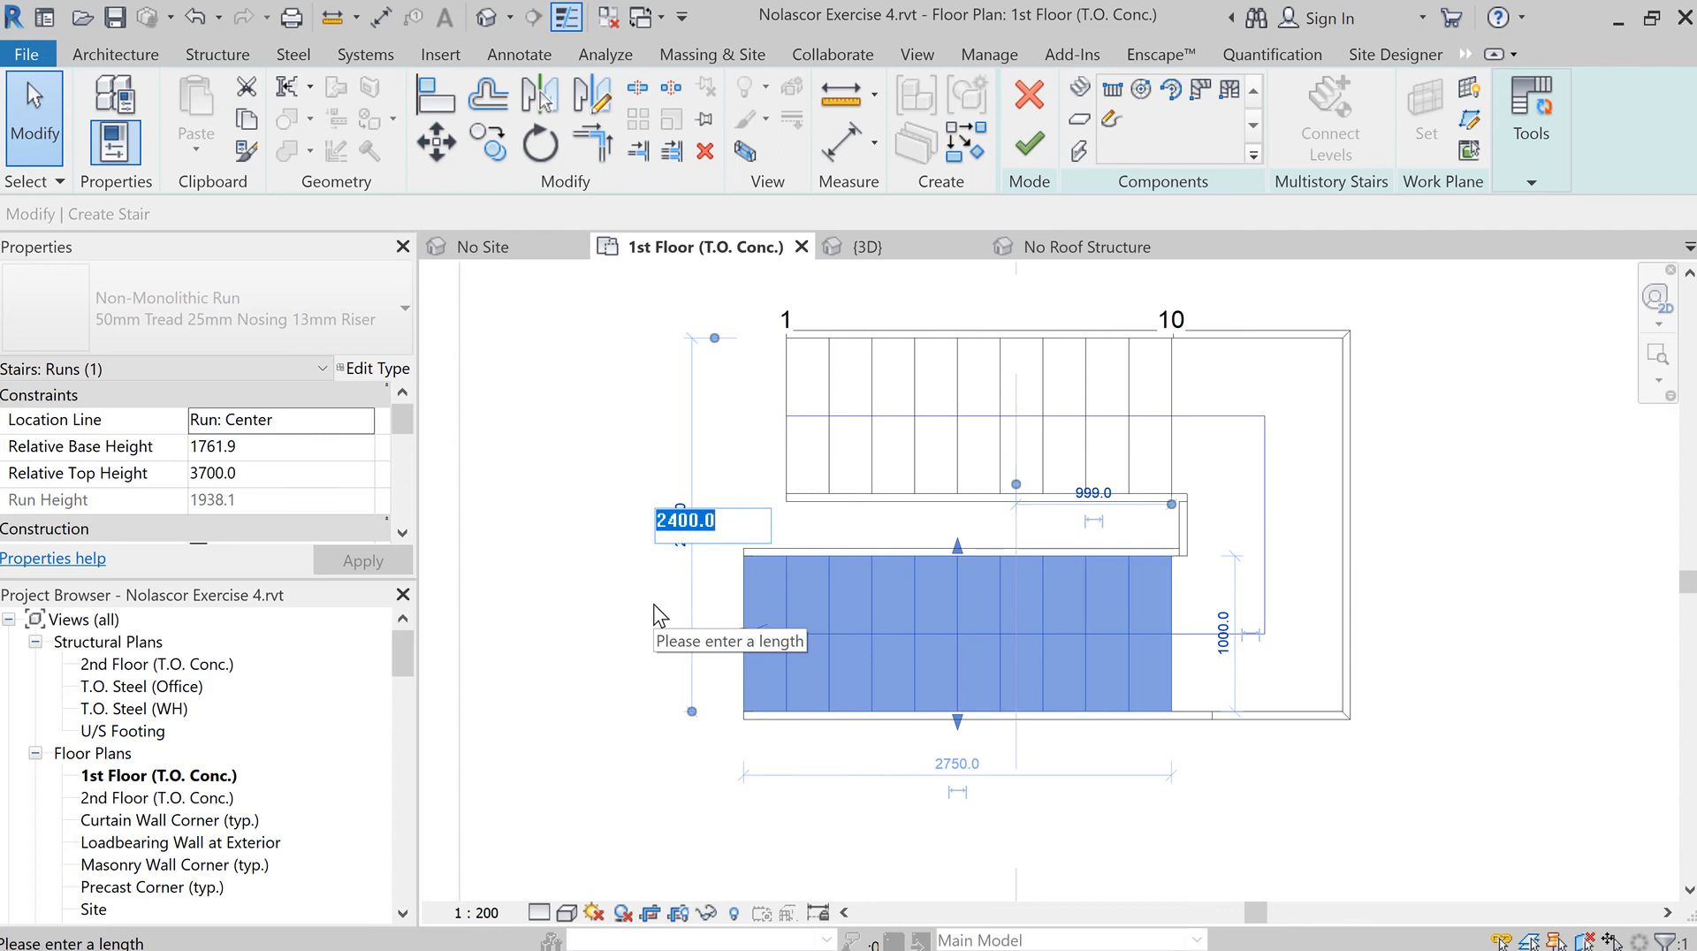
type("23")
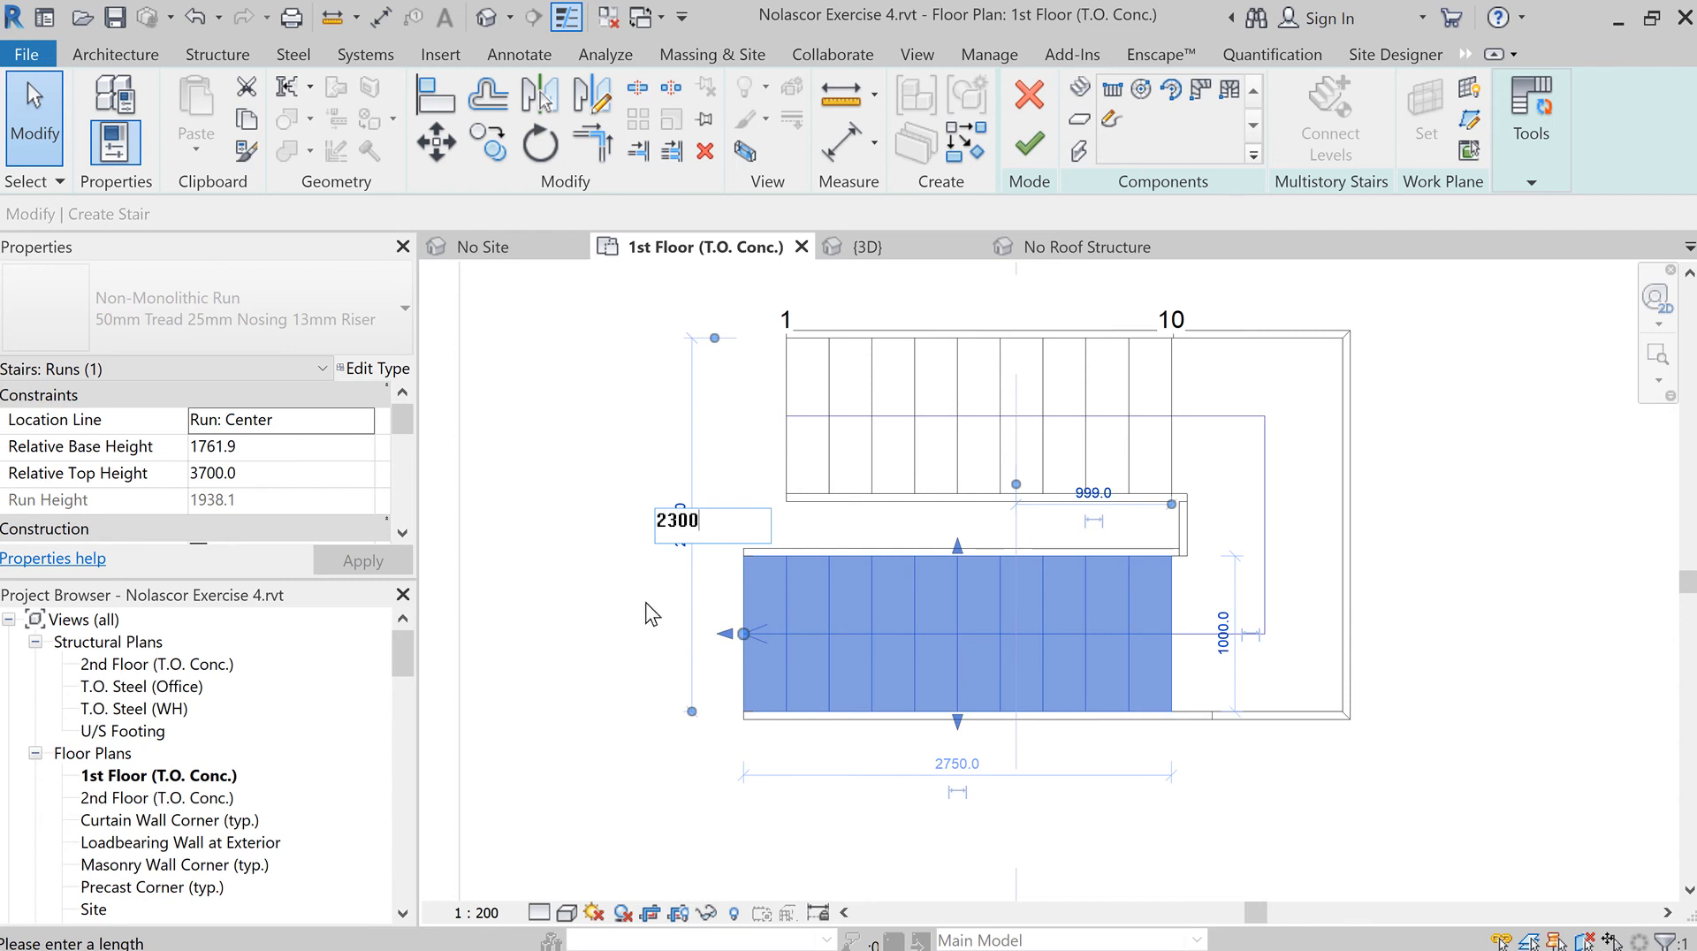
type("00")
key("Return")
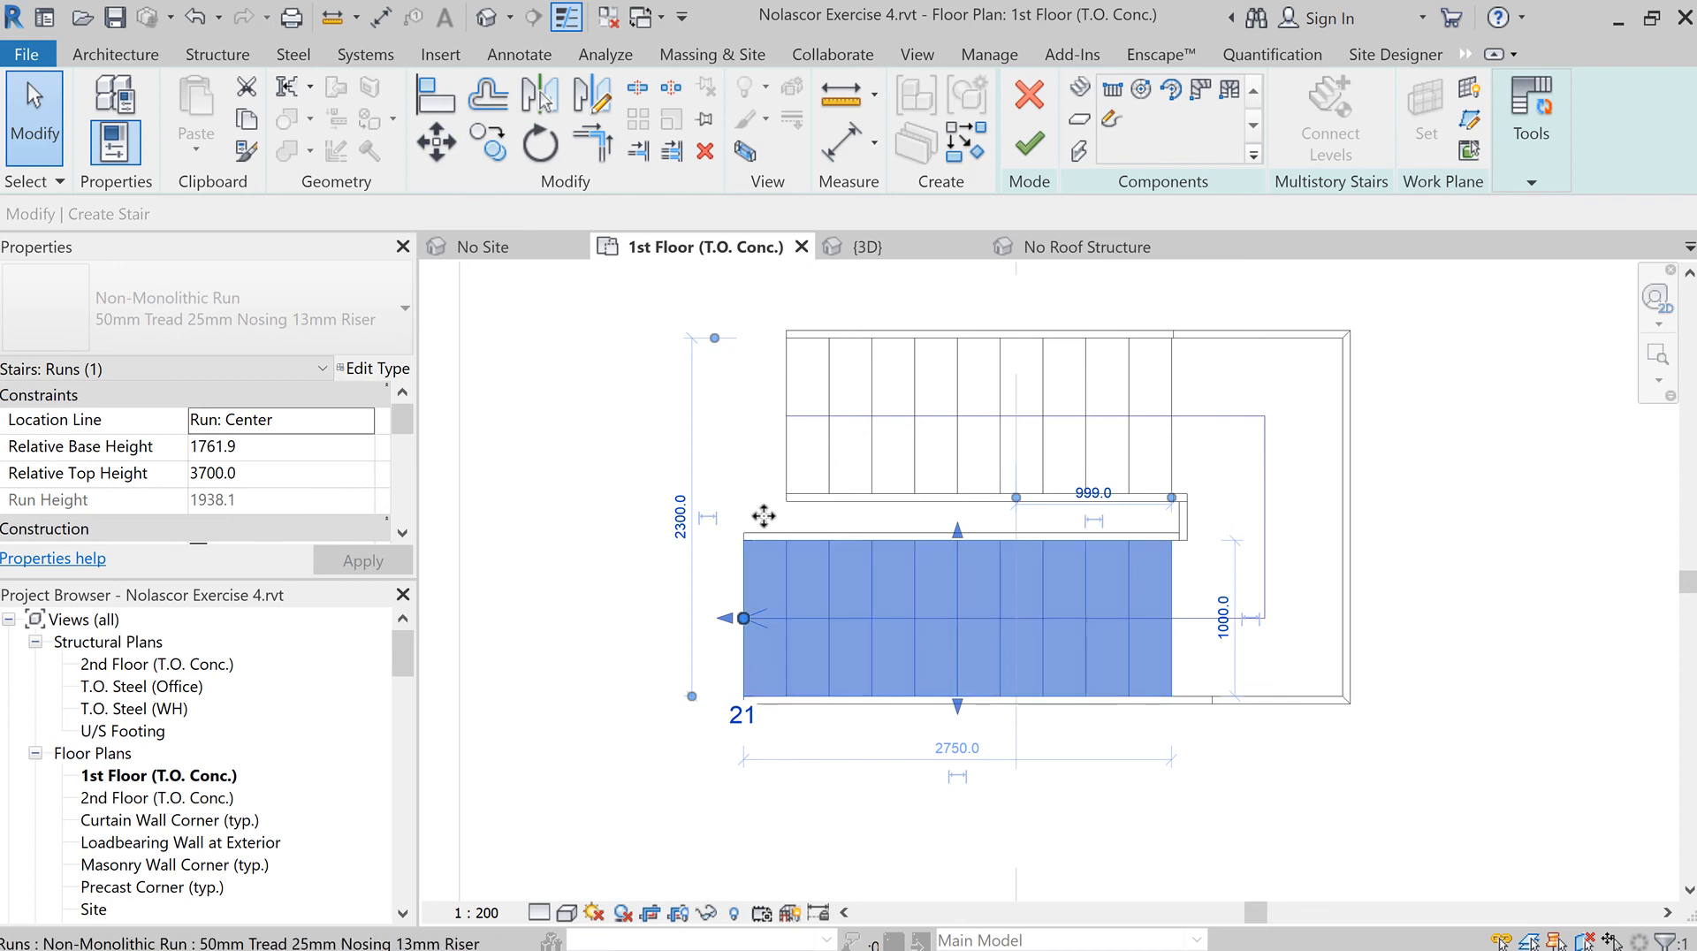
scroll(809, 333, "up", 5)
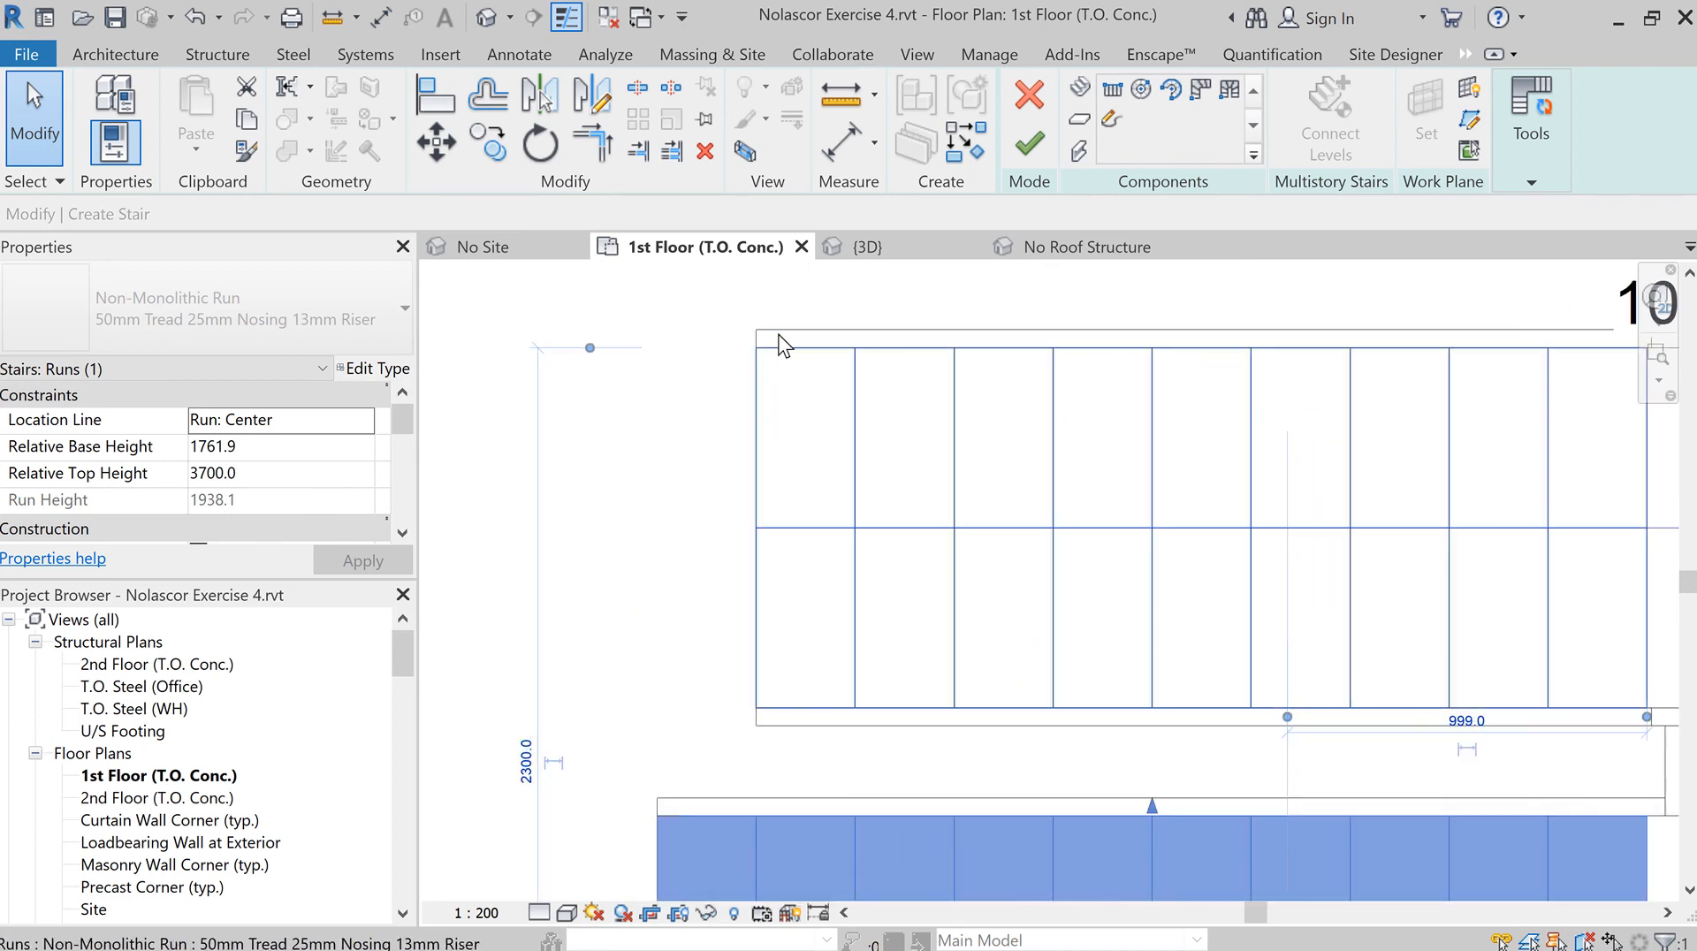
Check the overall width dimension across both stair runs by inspecting the second run and the first run in turn
scroll(777, 568, "down", 5)
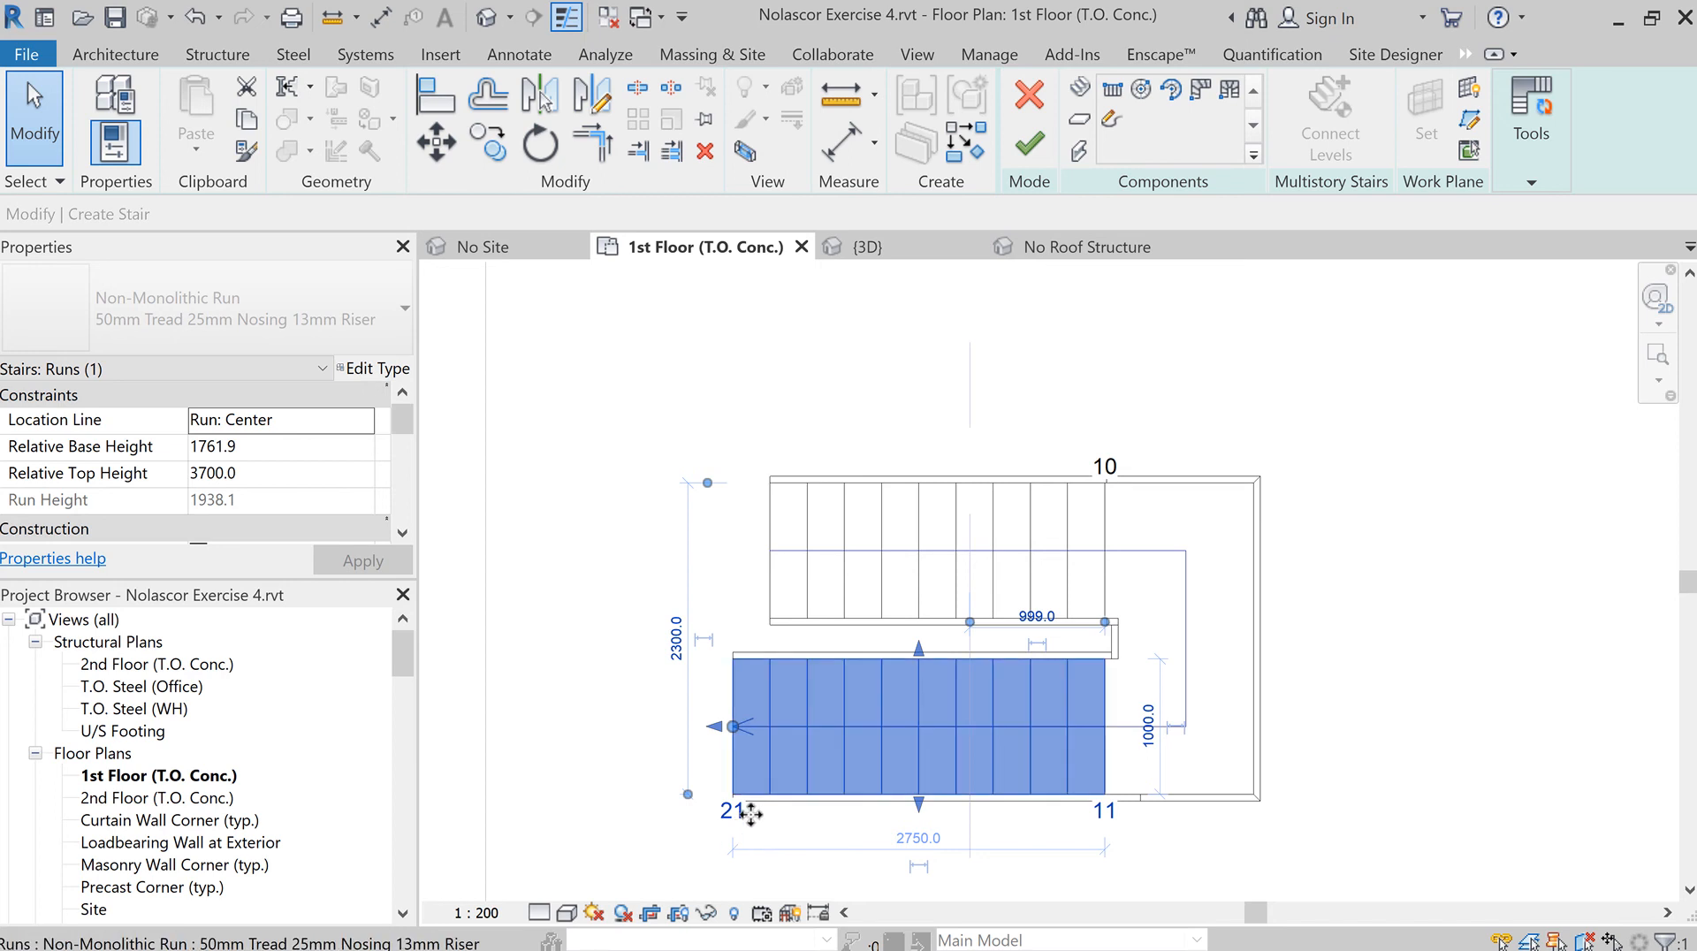
scroll(747, 809, "up", 4)
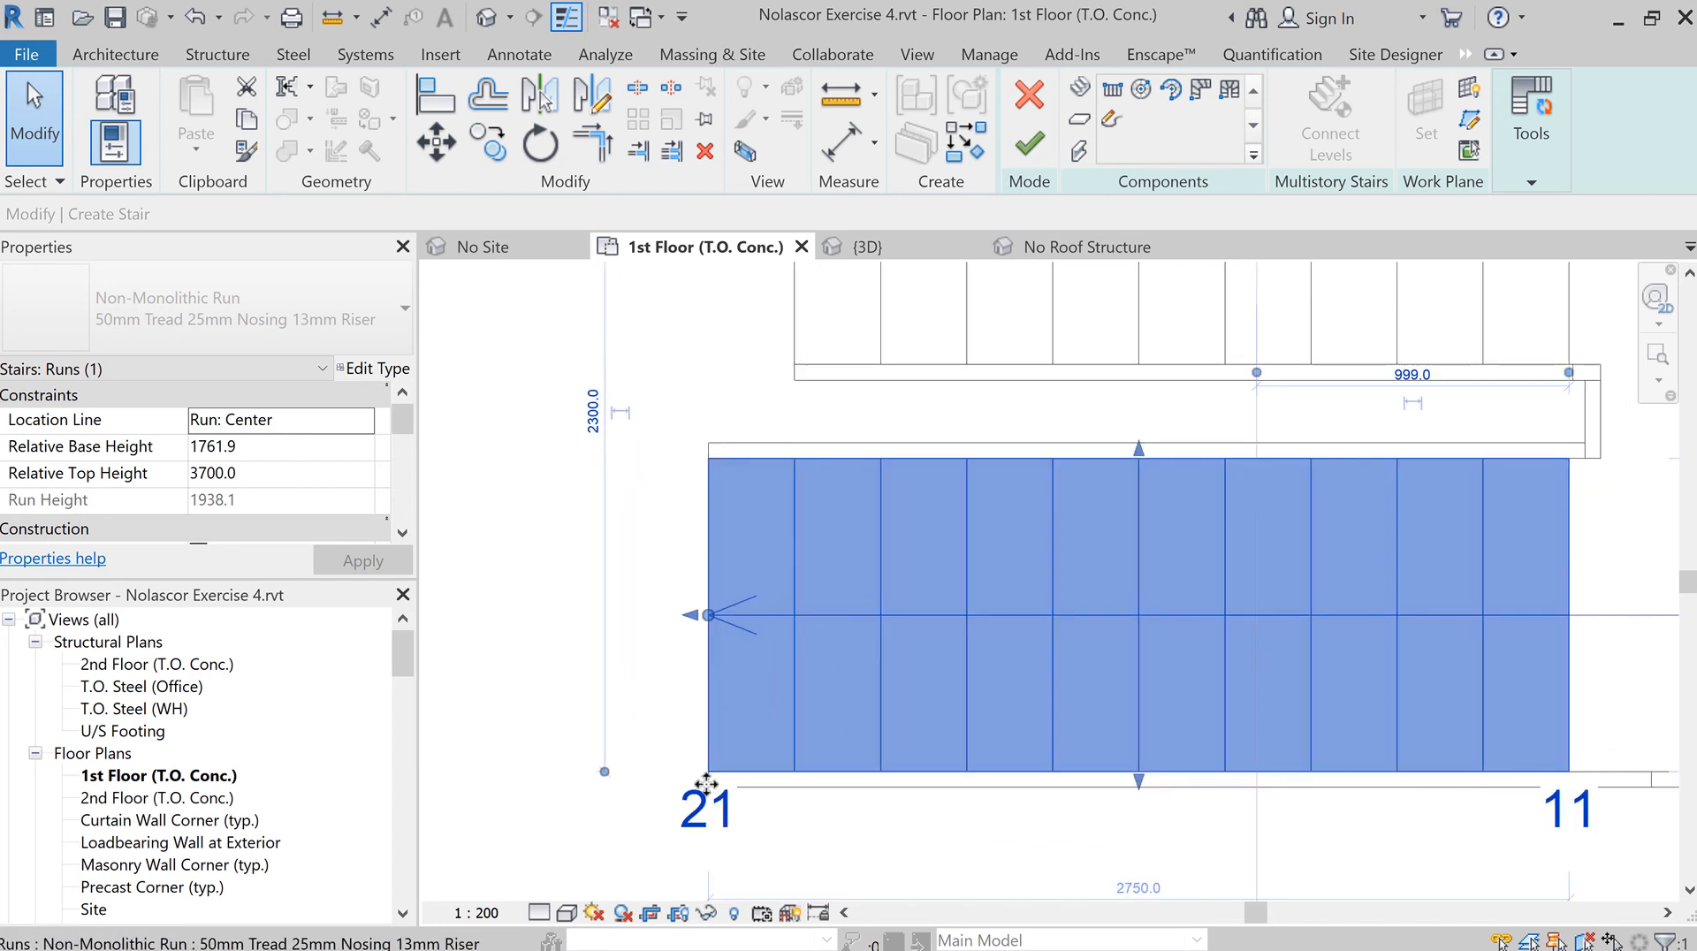
scroll(707, 782, "down", 3)
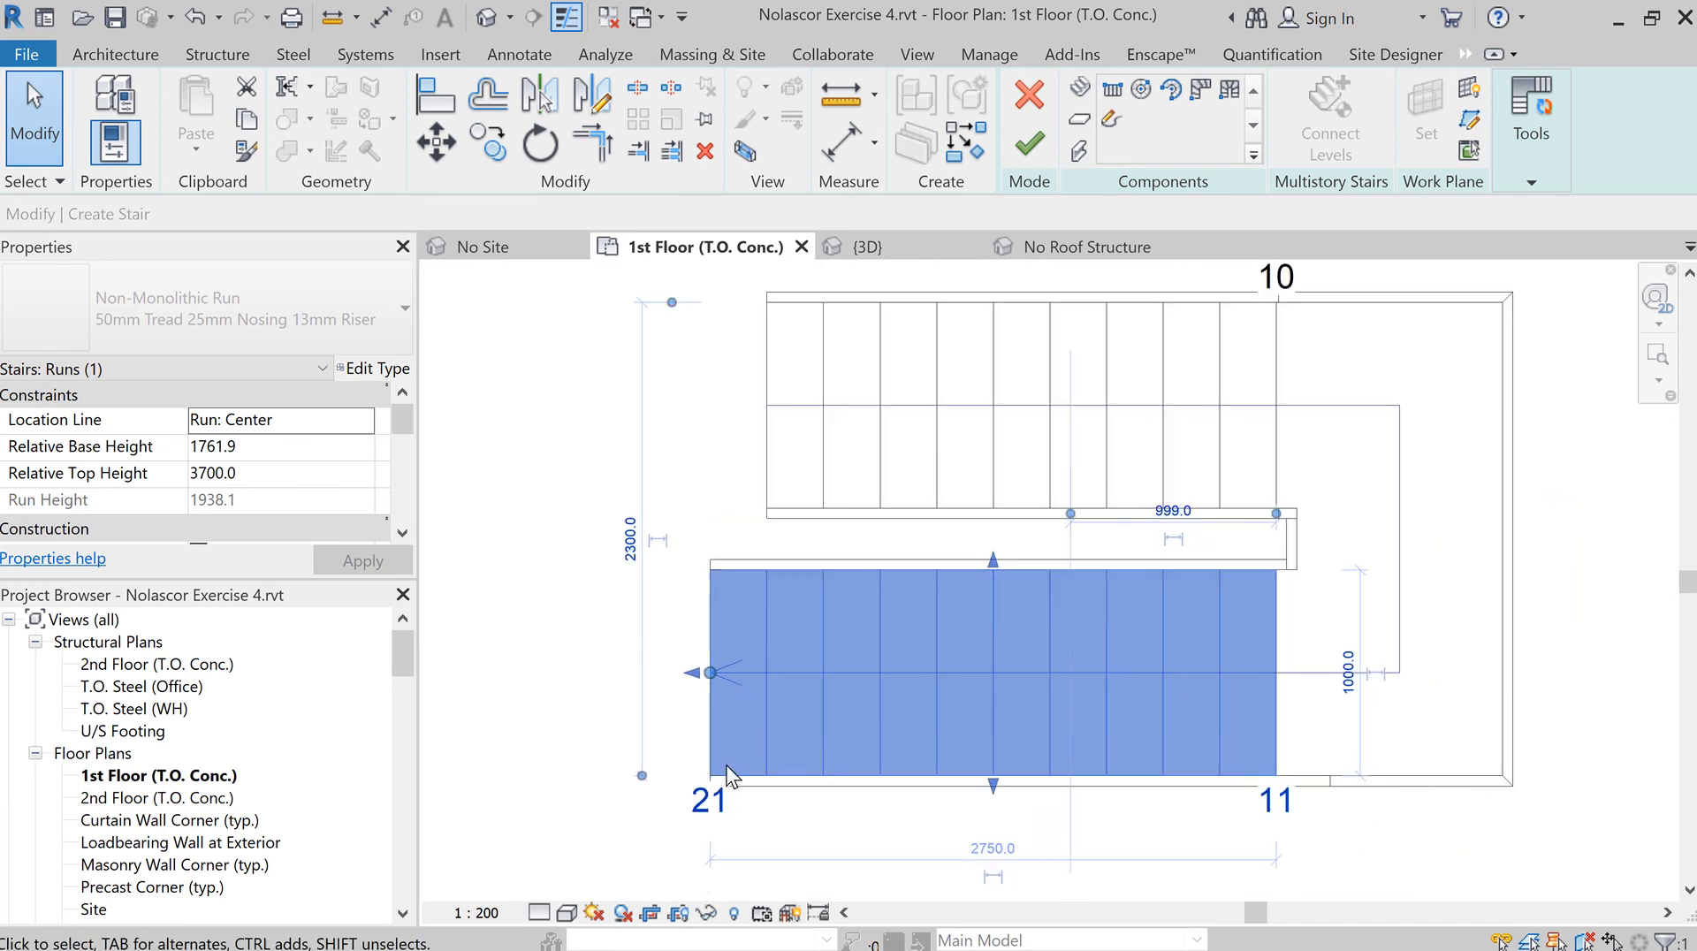
scroll(730, 776, "down", 1)
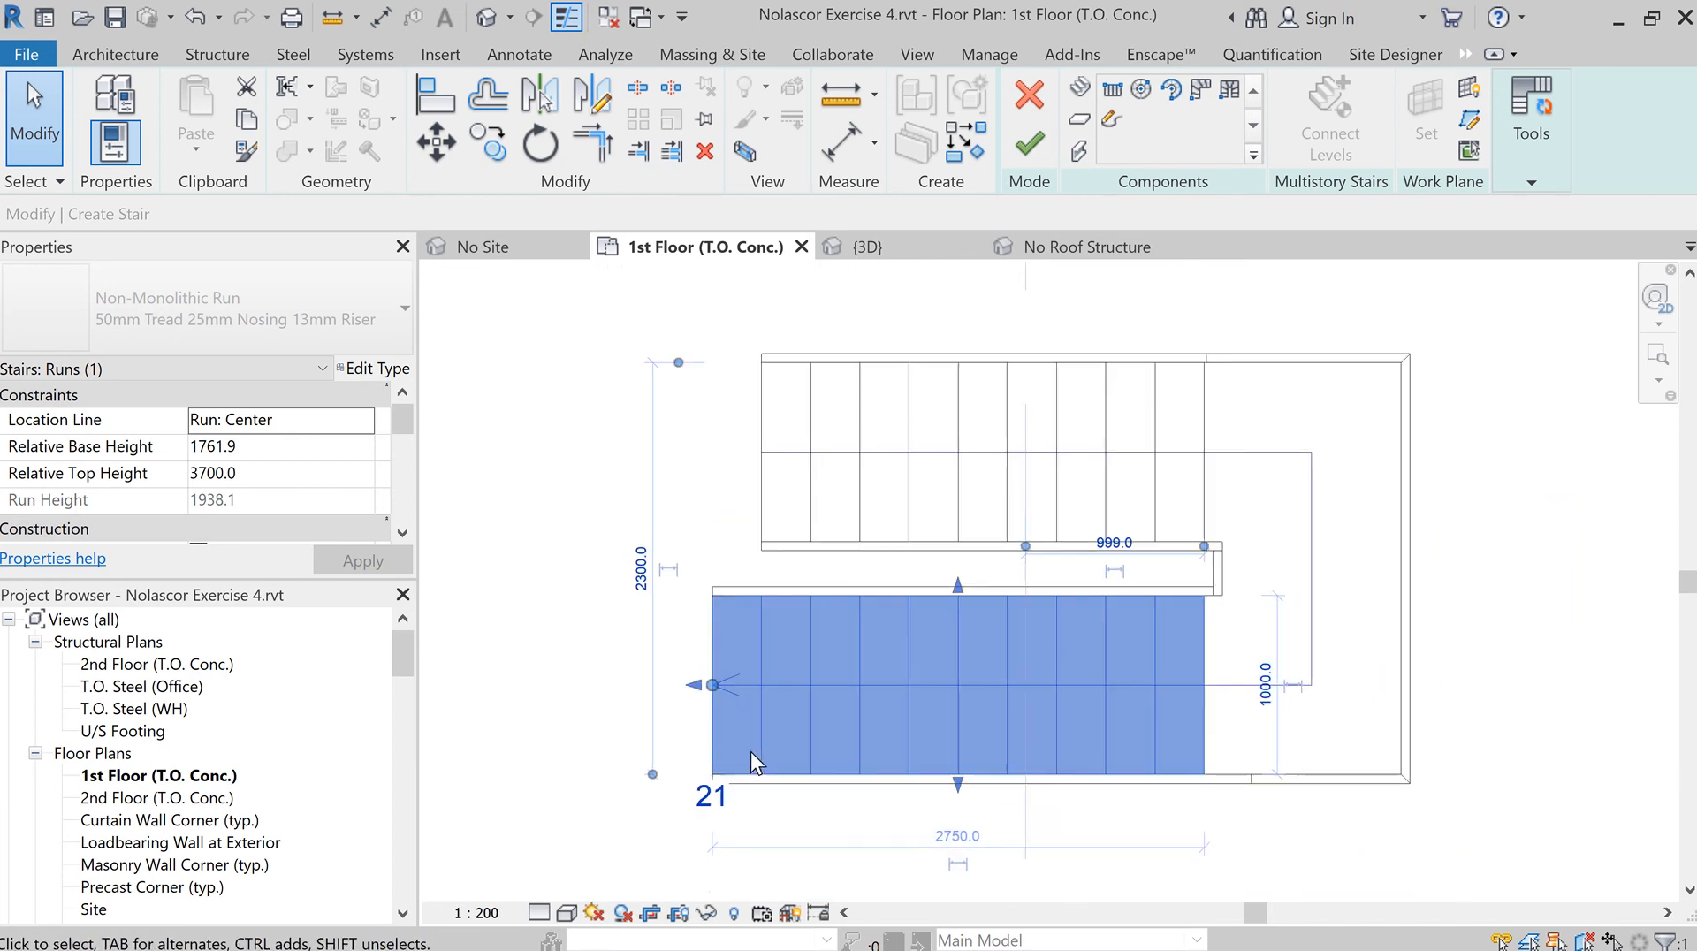
left_click(767, 497)
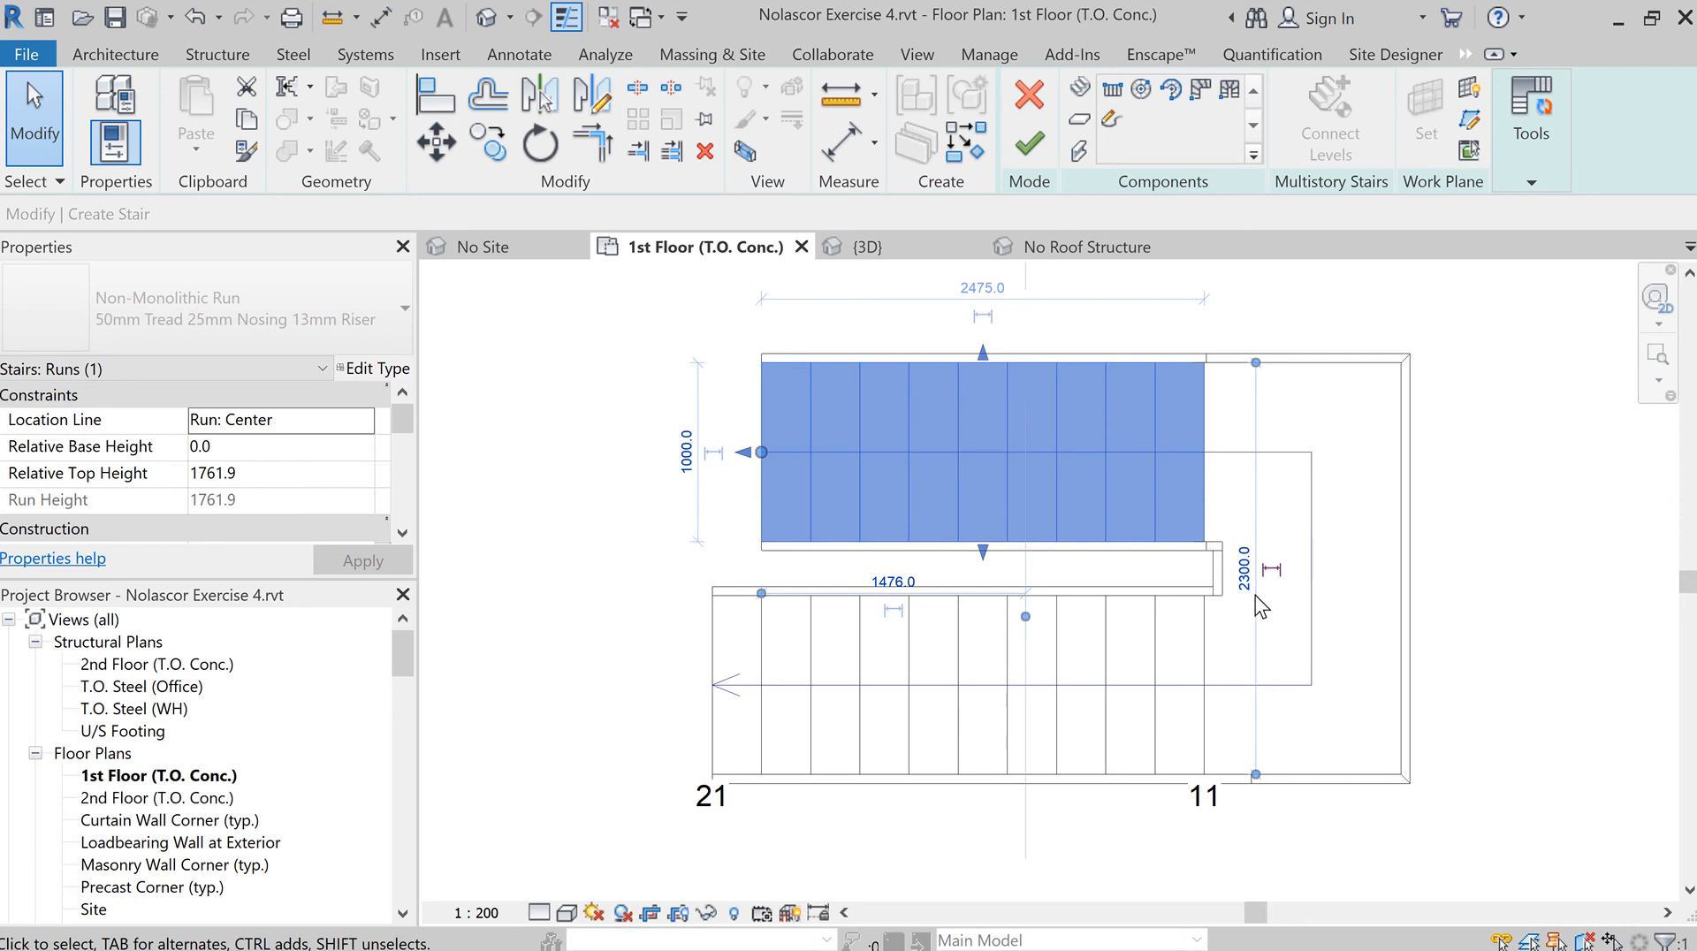
left_click(1245, 573)
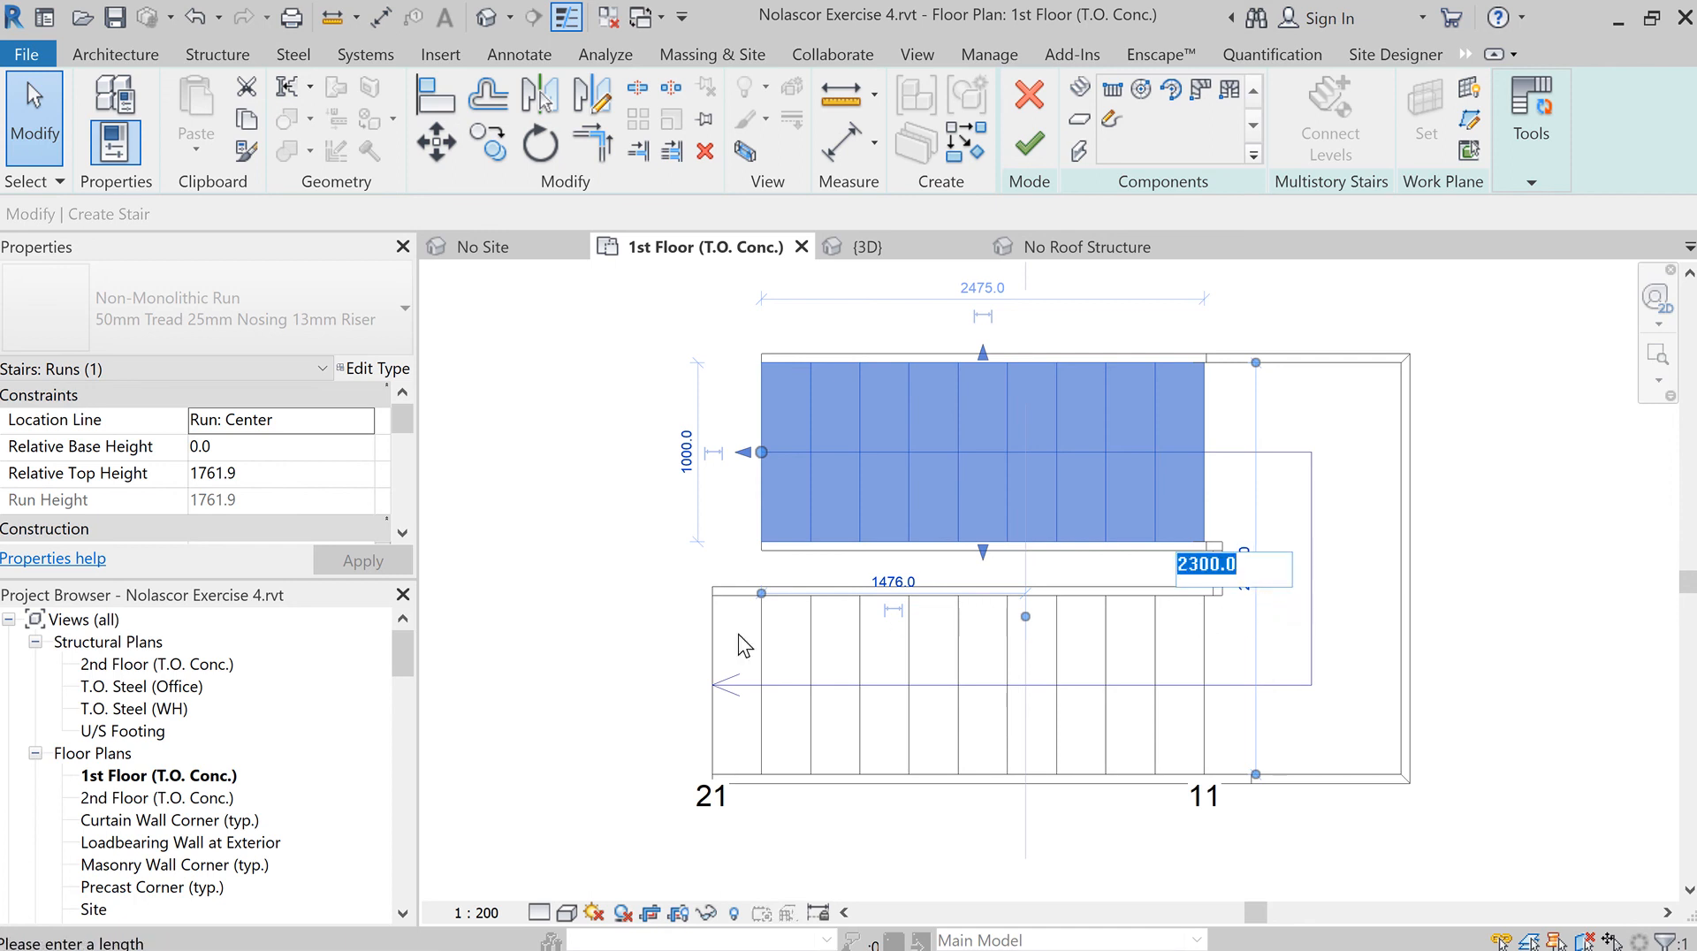
key("Return")
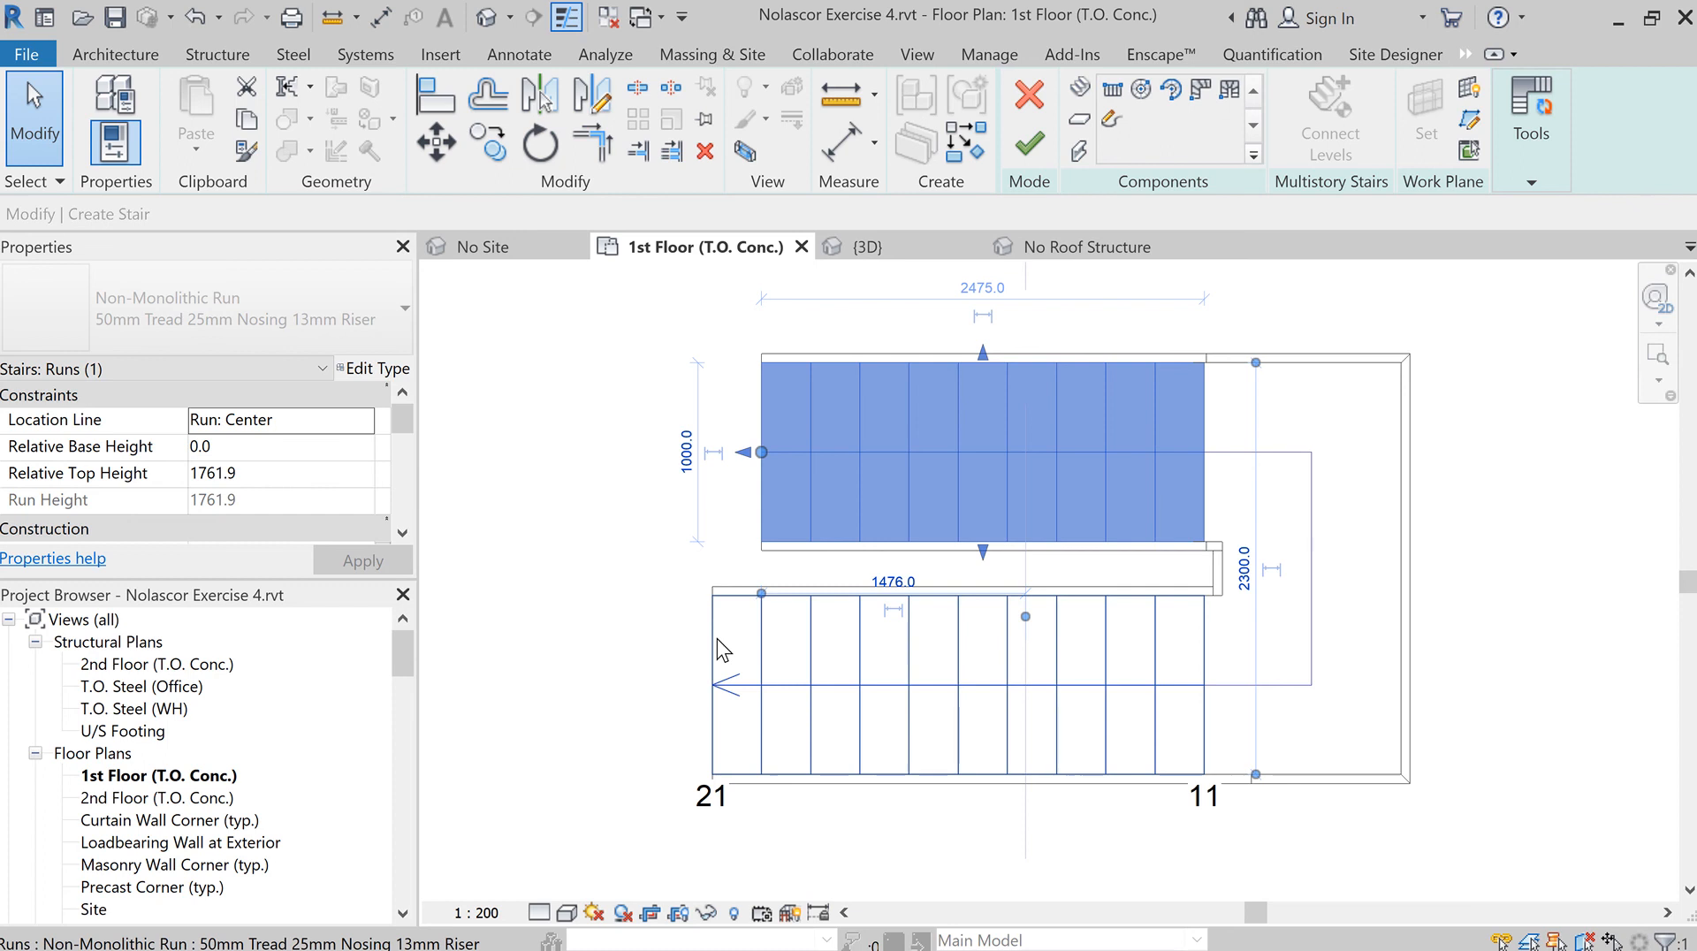
left_click(718, 638)
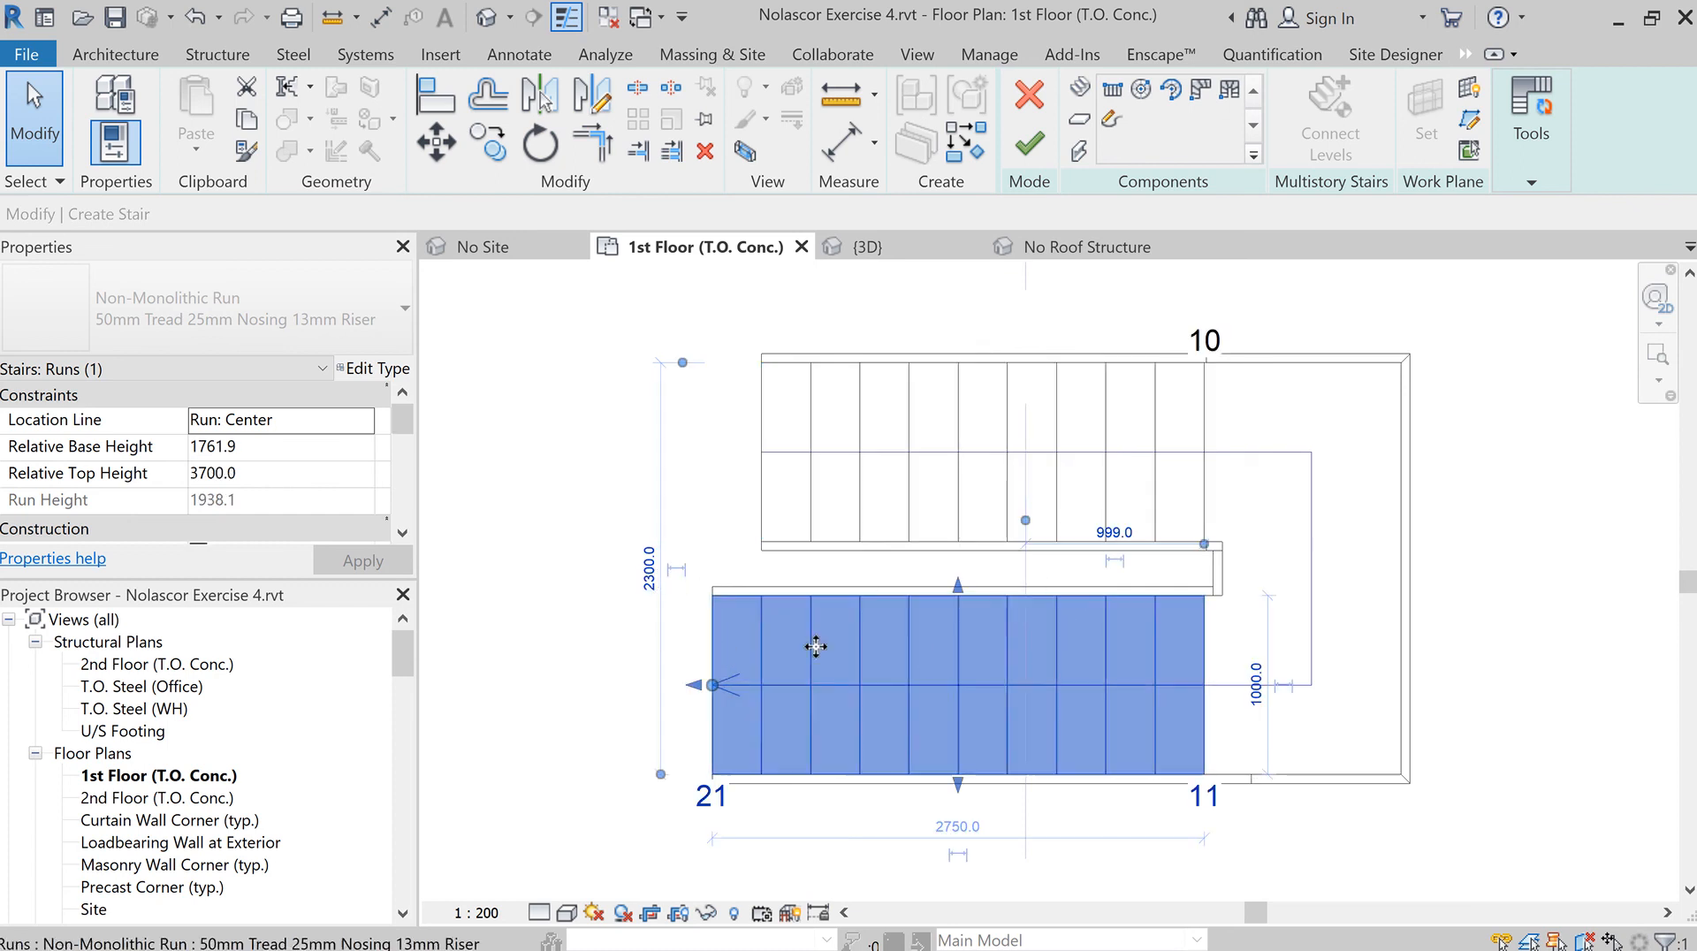
left_click(527, 711)
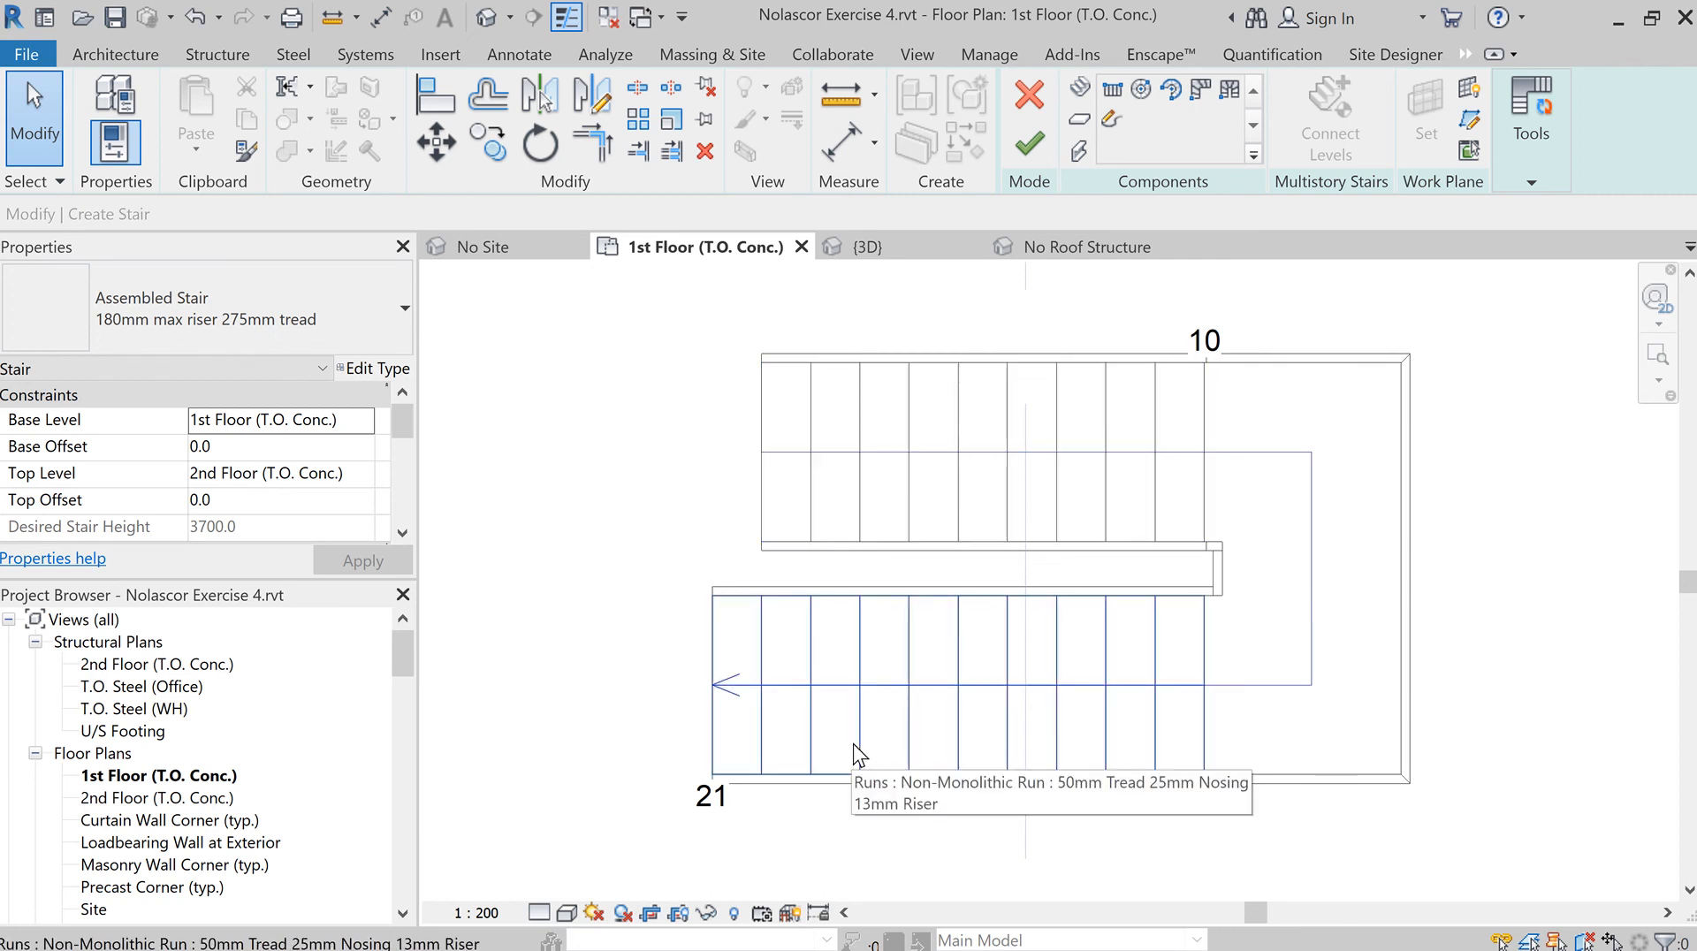
Finish the stair edit and save the project
left_click(1020, 145)
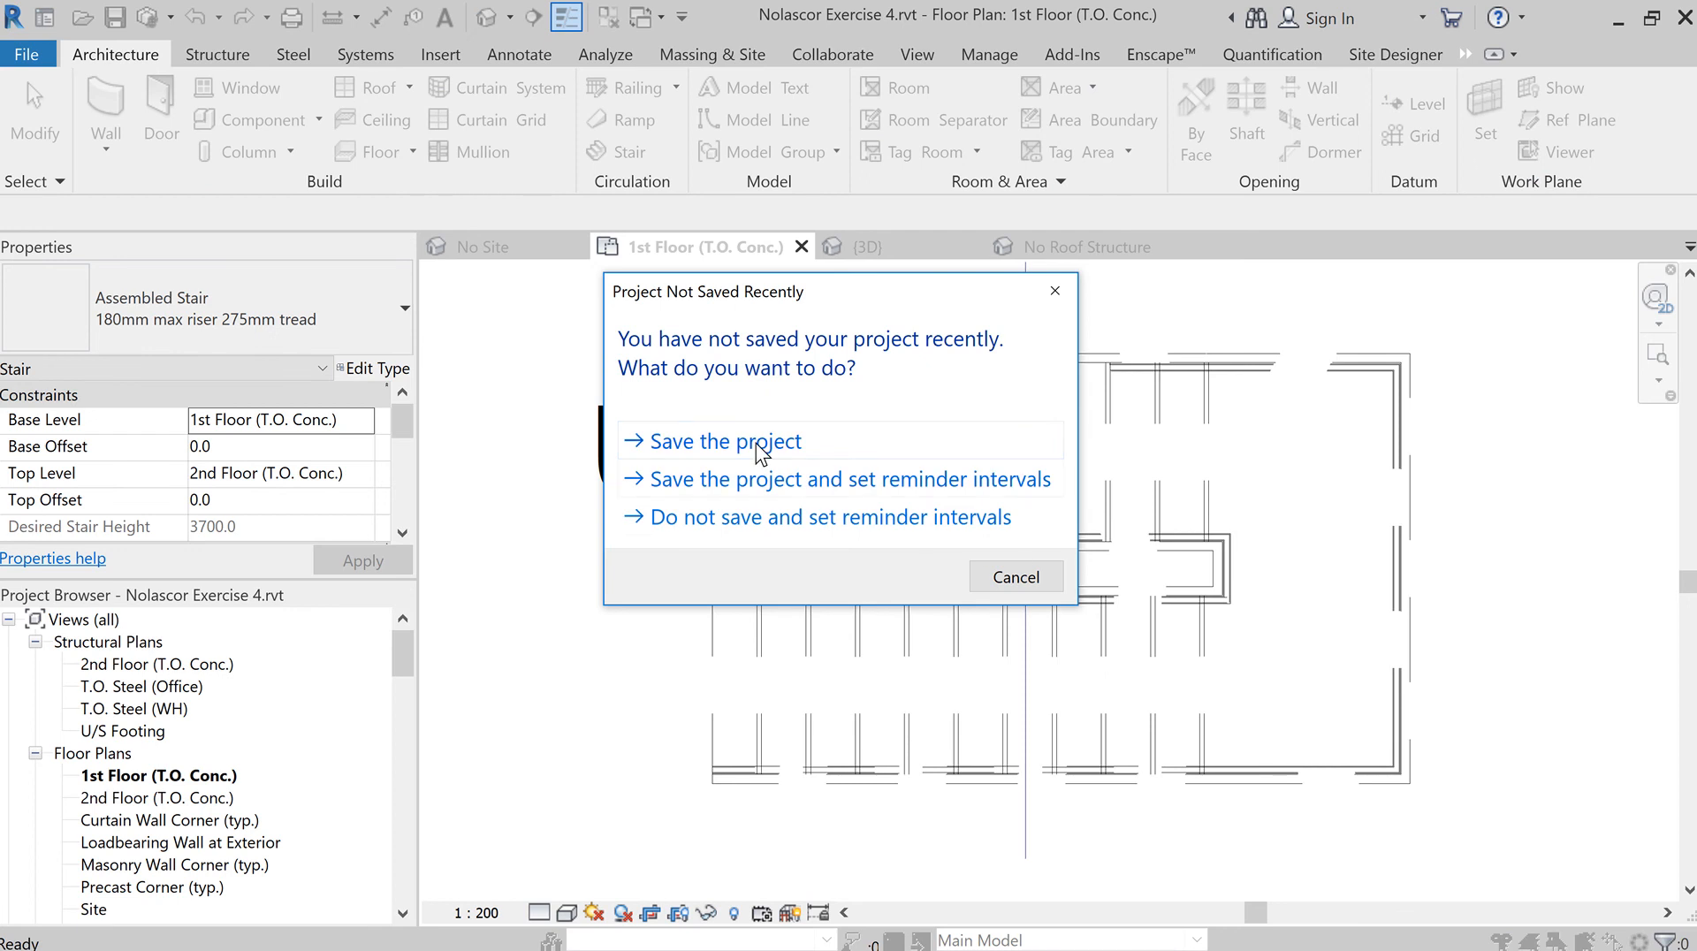
left_click(758, 446)
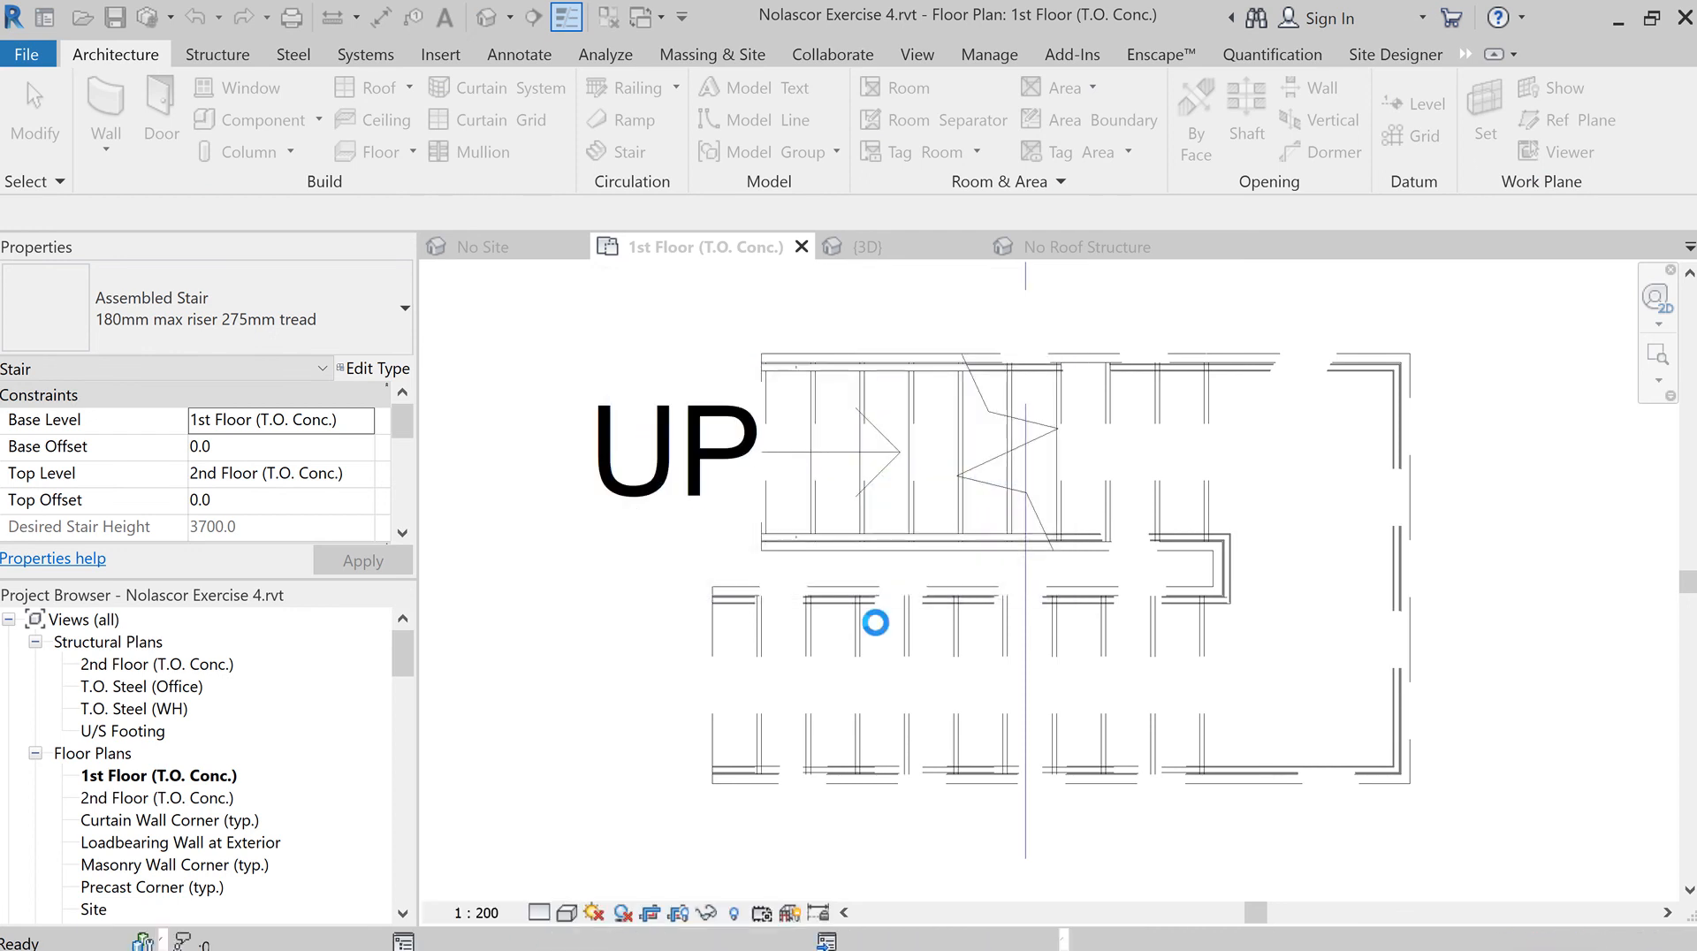
Select the finished stair, compare it in the No Roof Structure 3D view, and flip its up direction in the 1st Floor plan
left_click(716, 678)
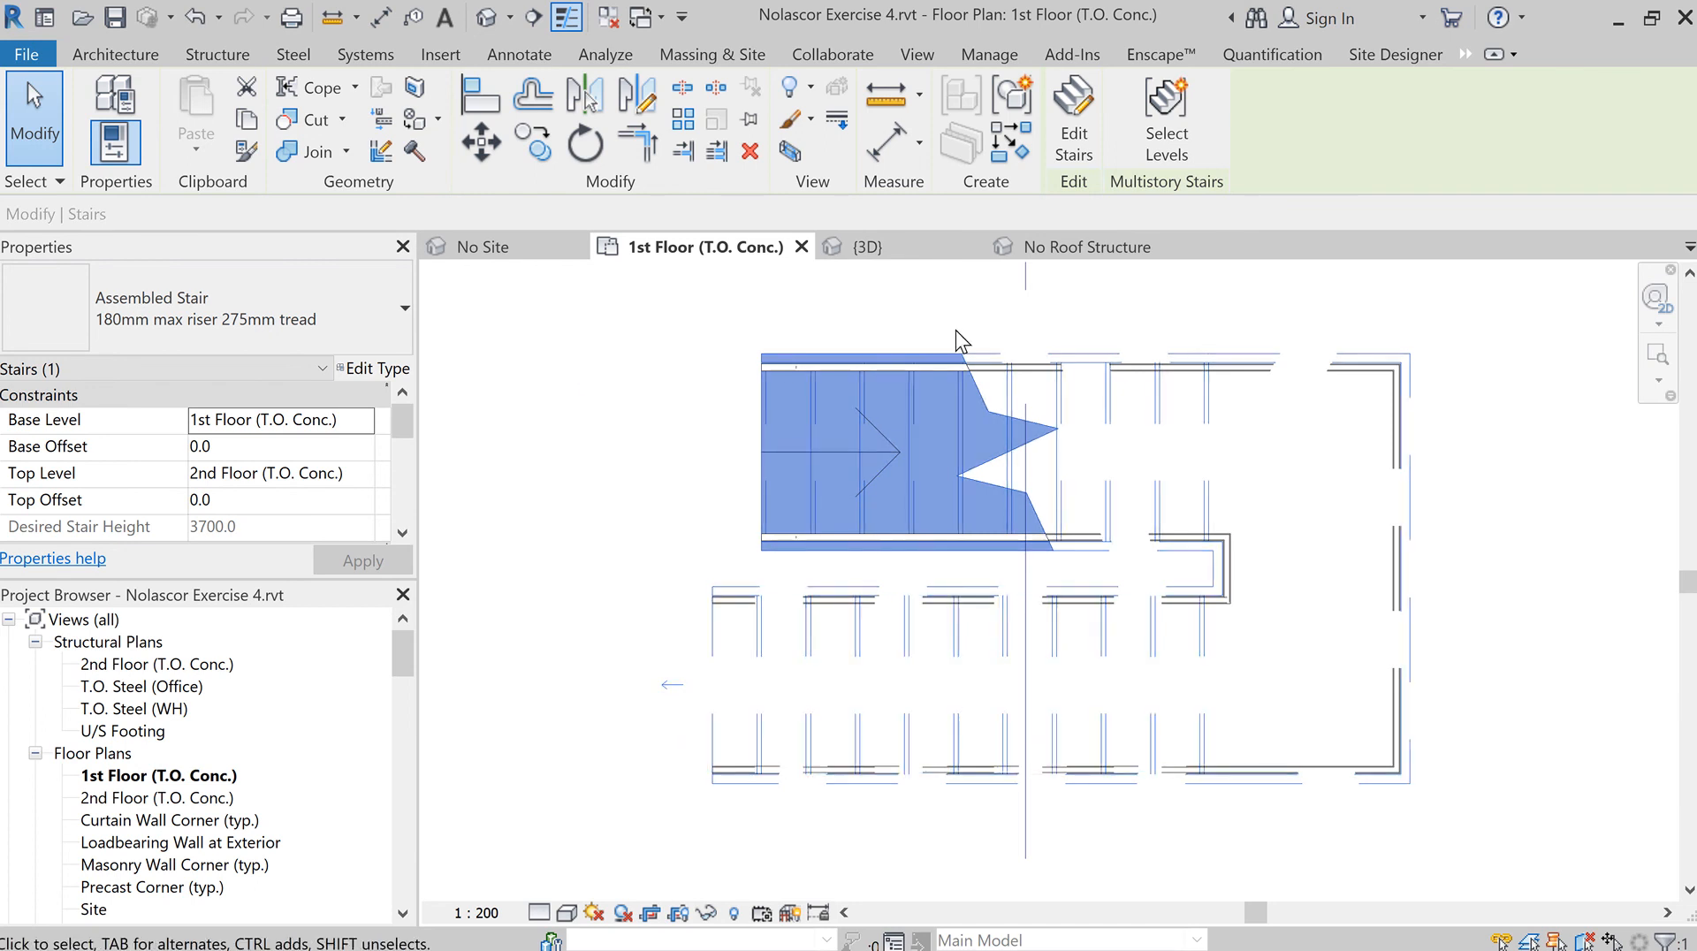
left_click(1080, 246)
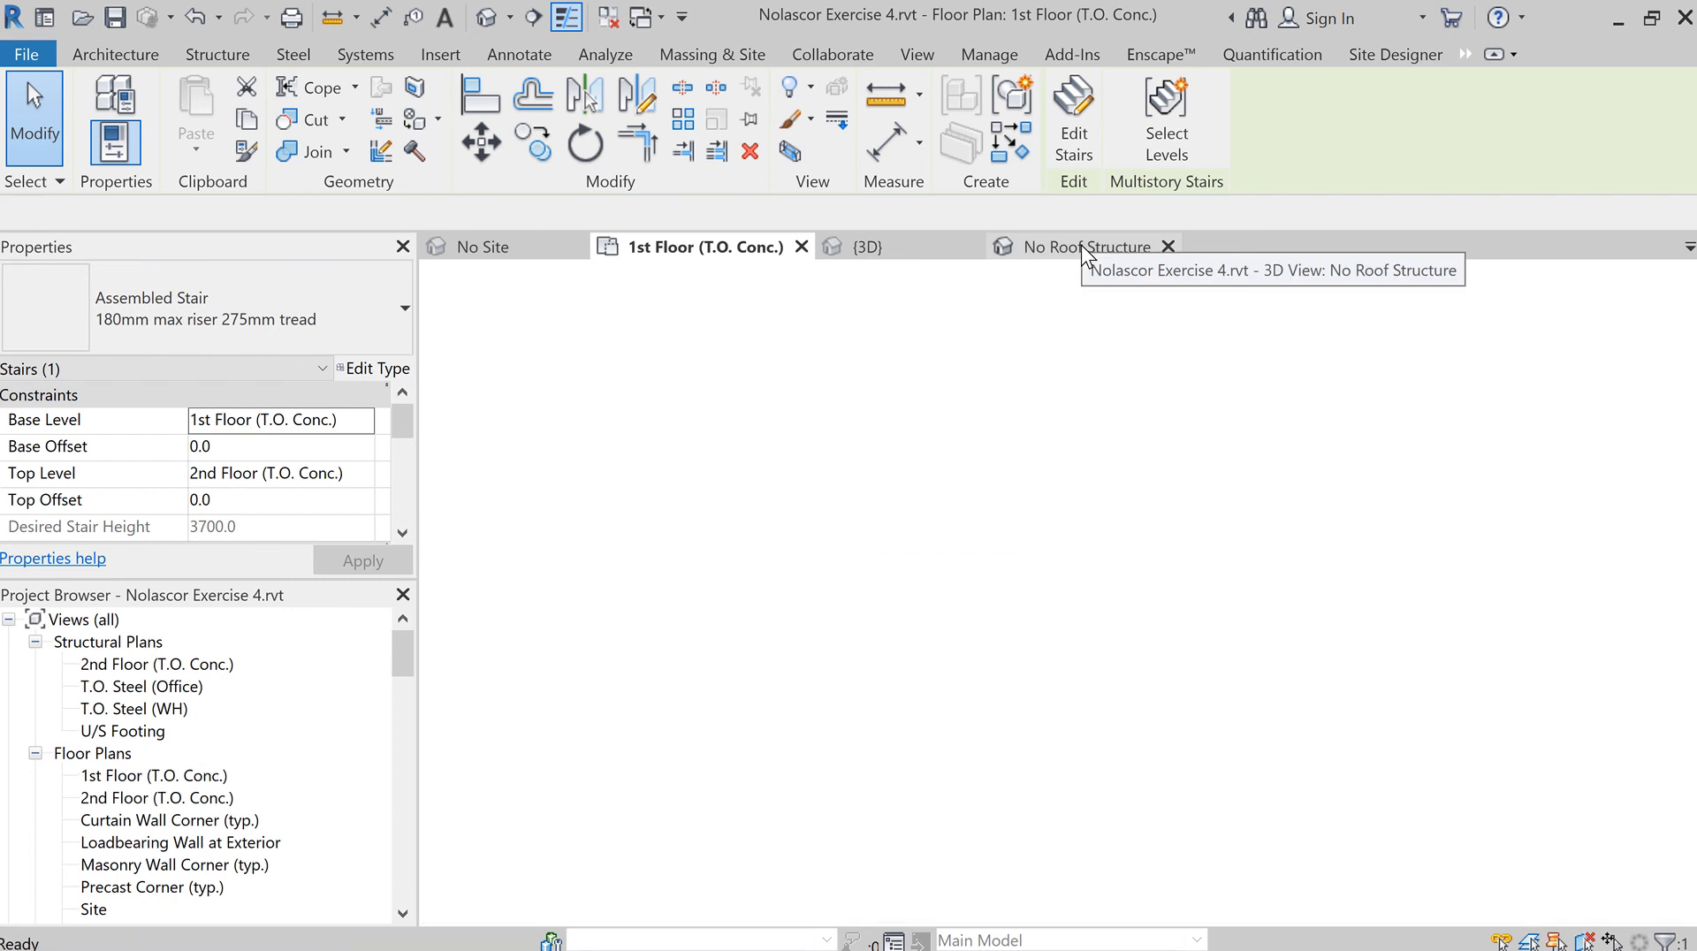
scroll(822, 699, "down", 1)
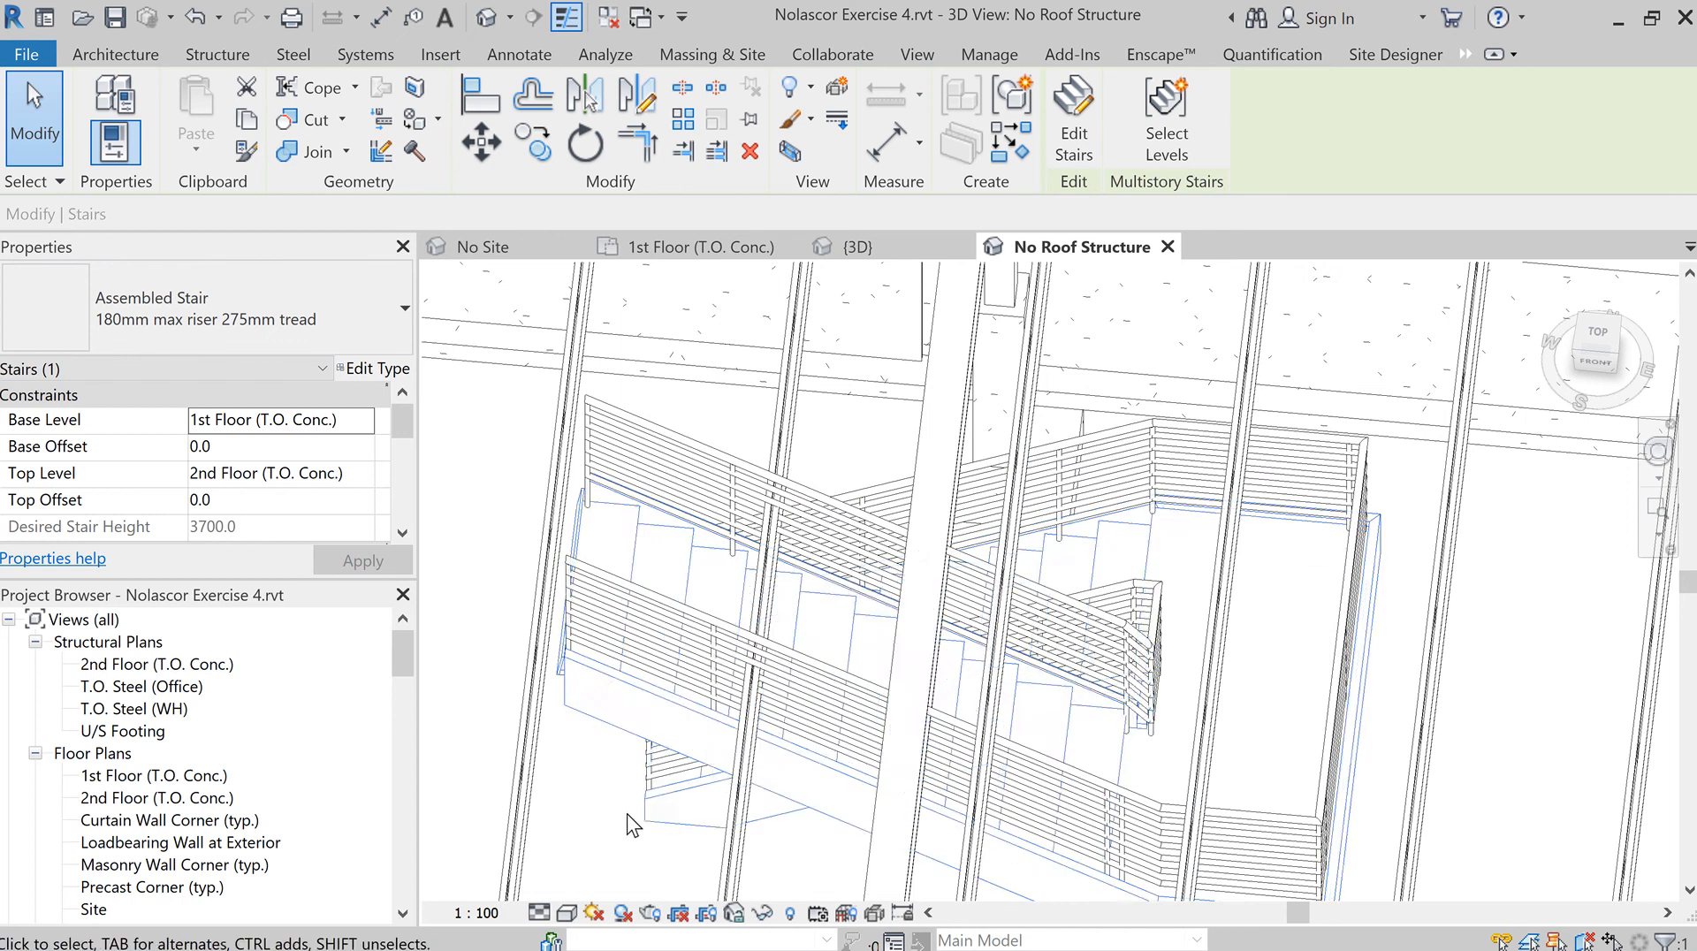
left_click(675, 246)
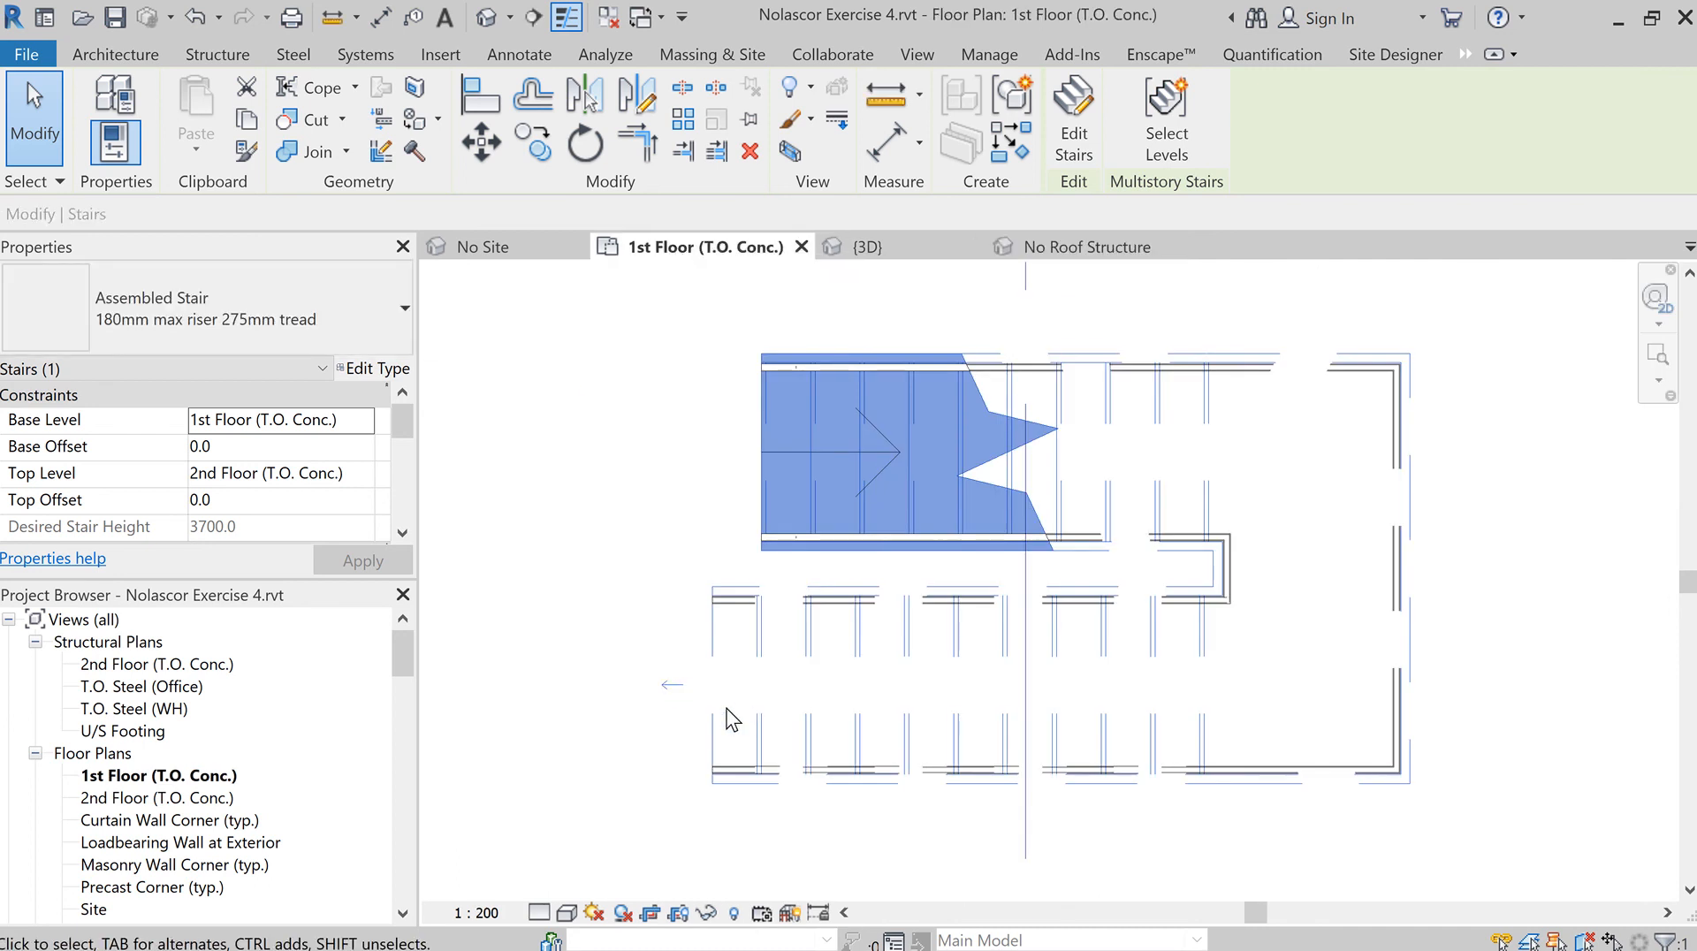
scroll(677, 693, "up", 3)
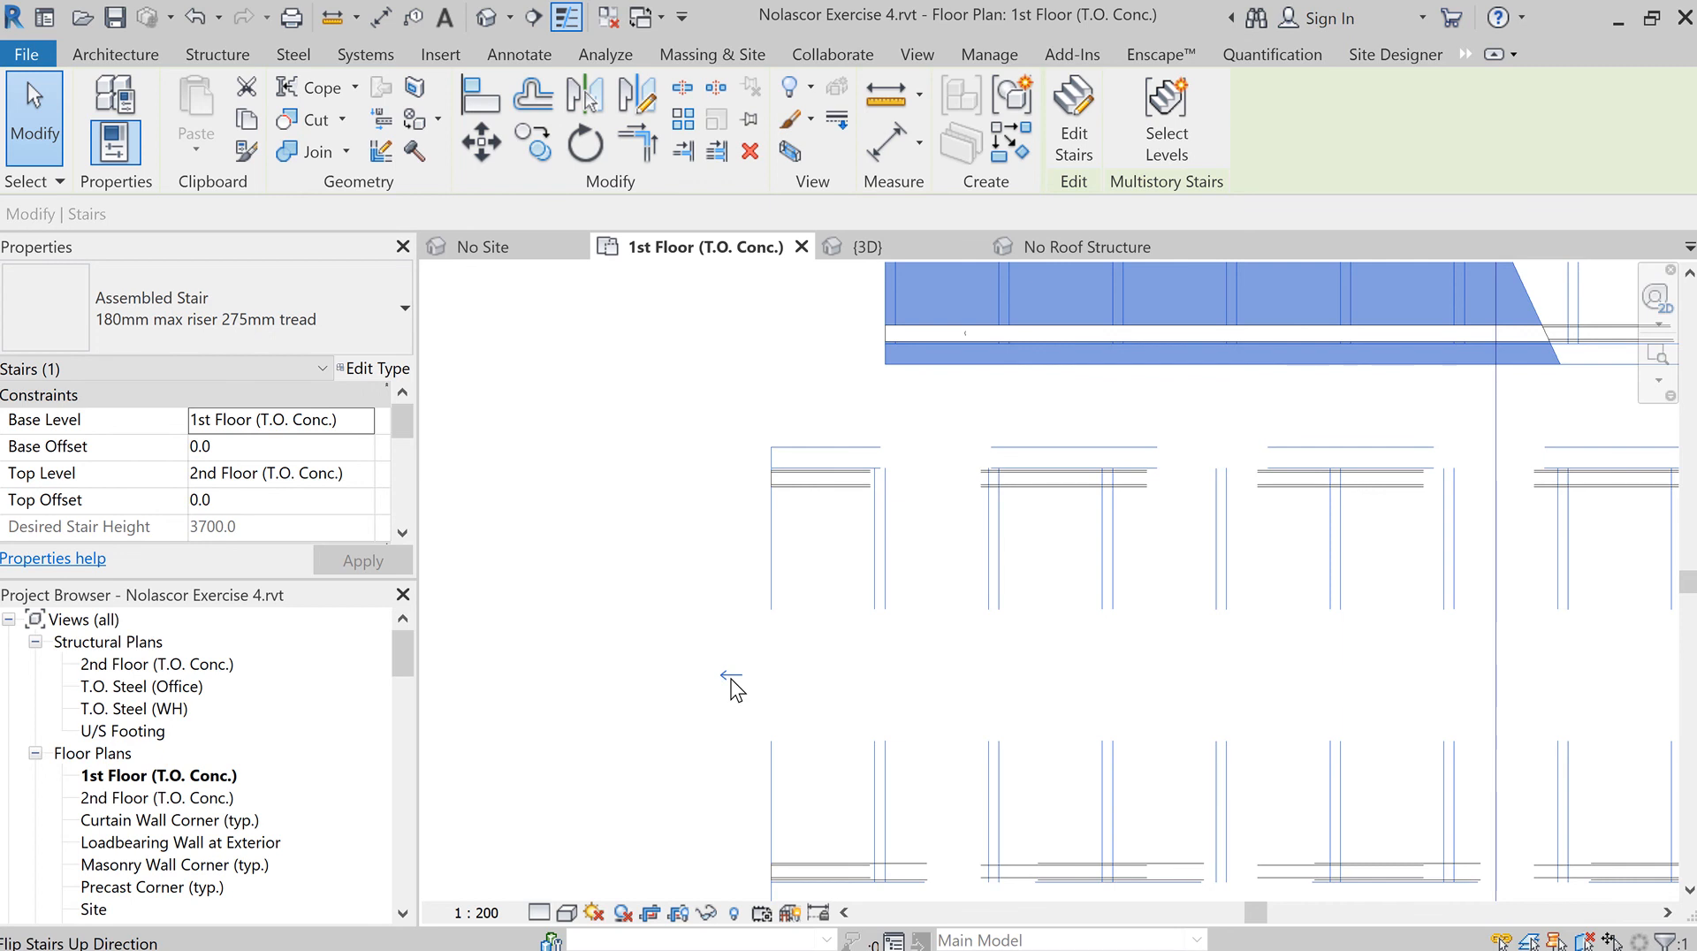
left_click(732, 680)
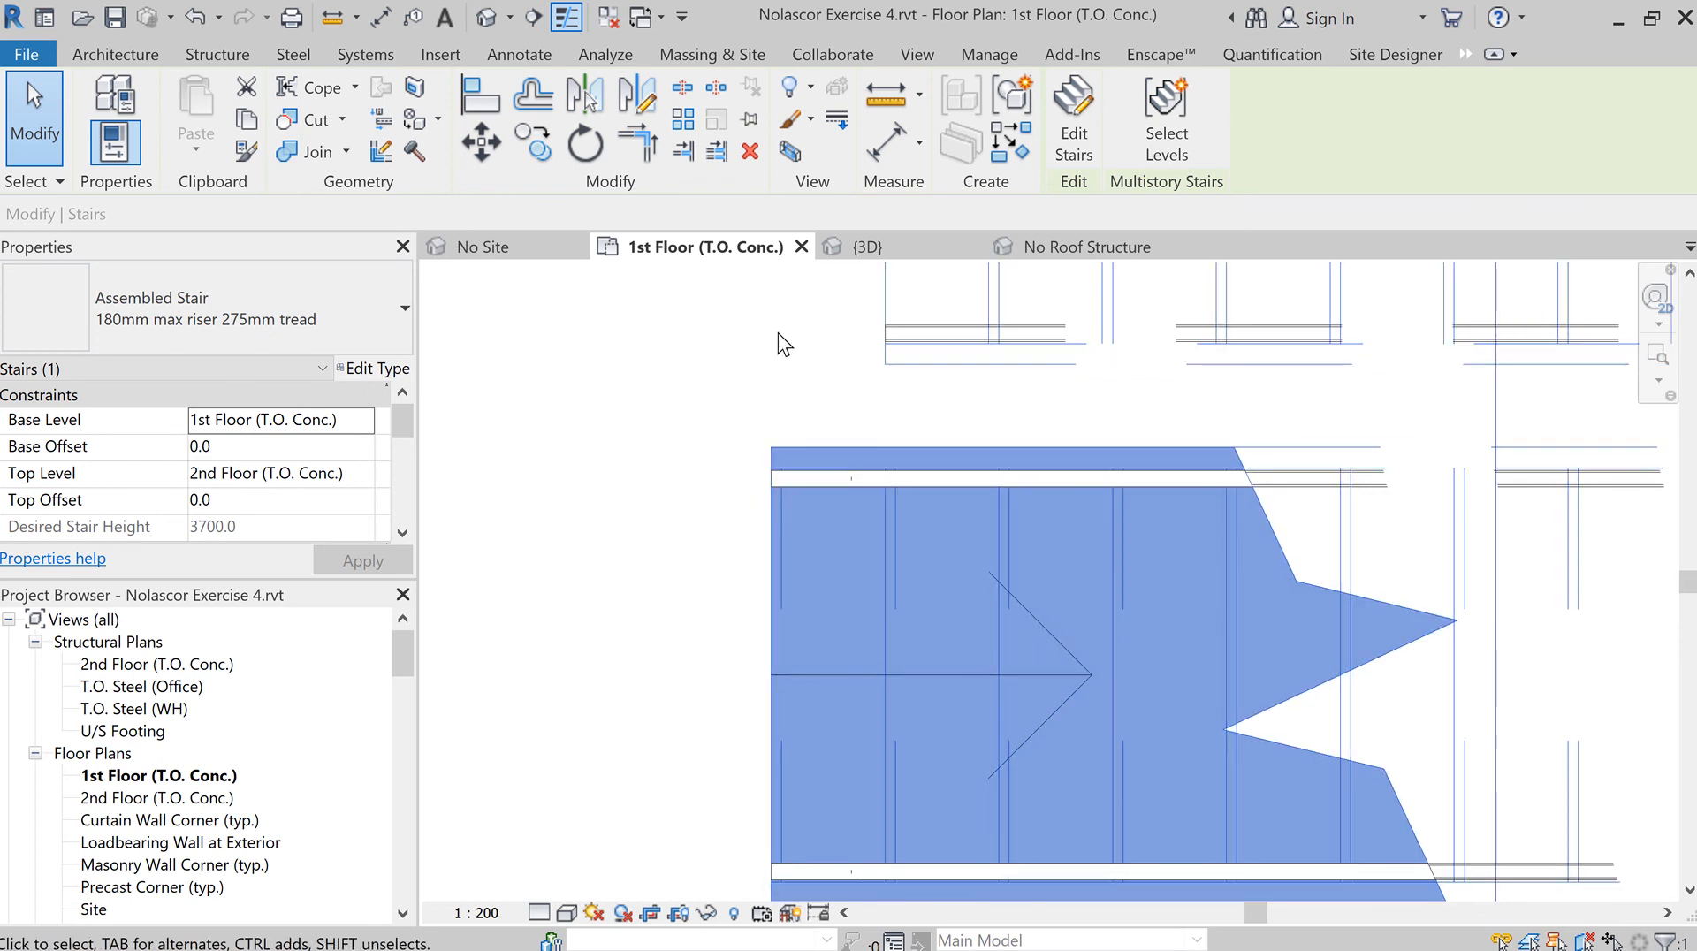
Examine the flipped stair and its surroundings in the No Roof Structure 3D view
left_click(1063, 247)
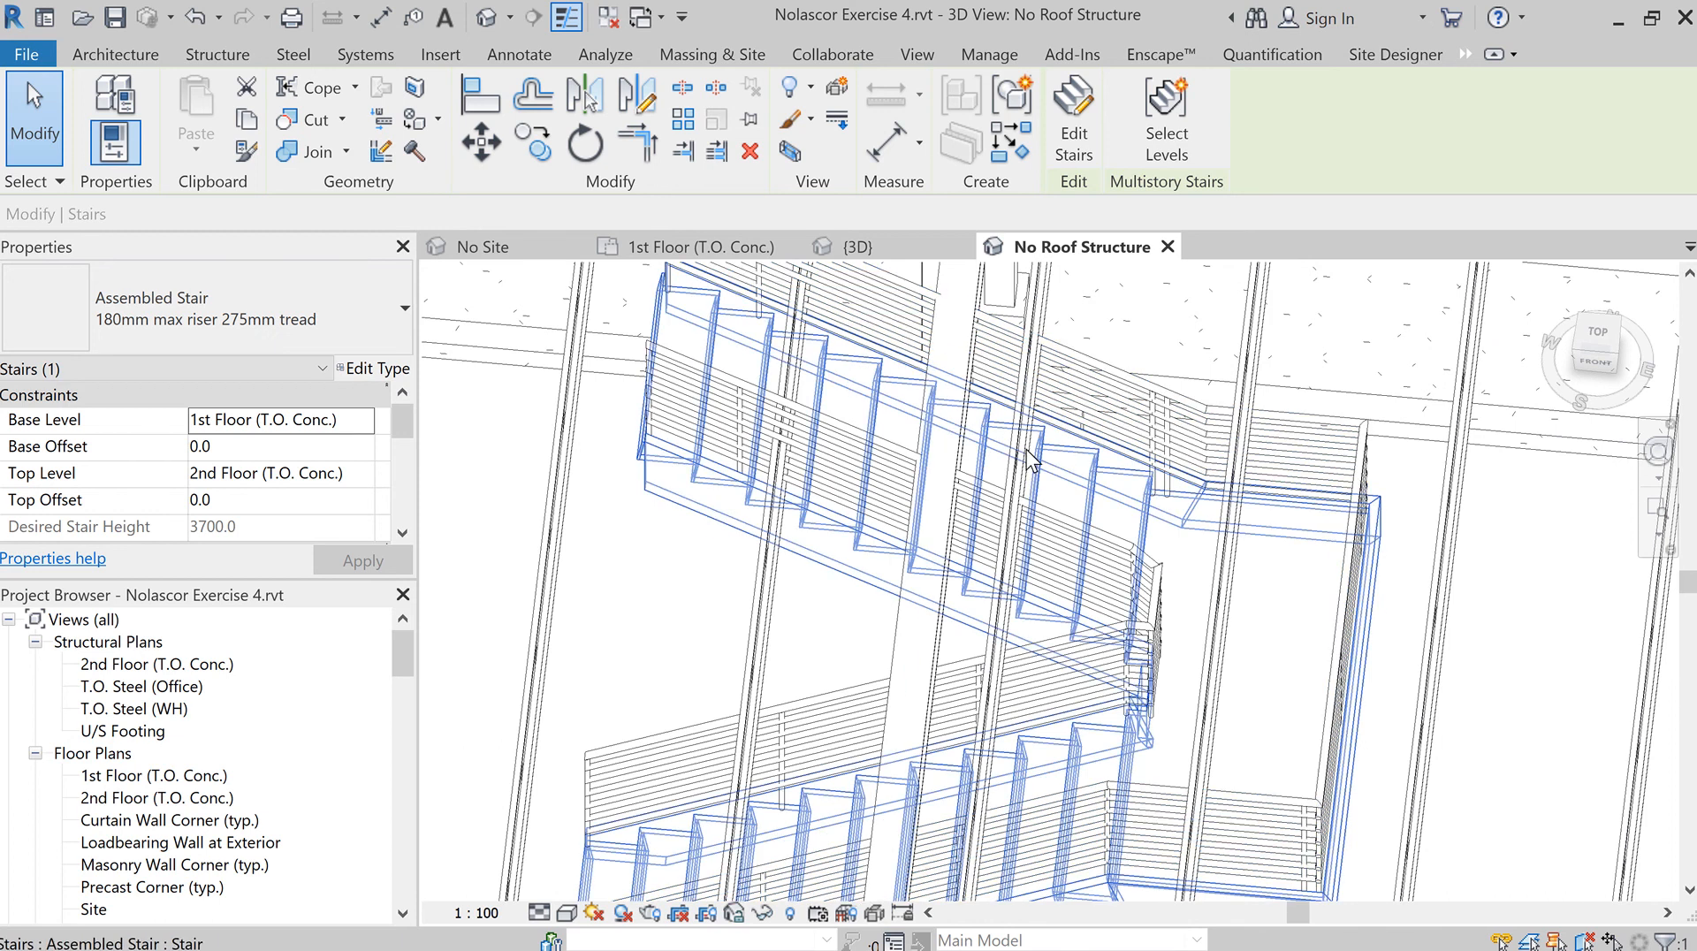
scroll(812, 629, "down", 3)
scroll(811, 628, "down", 2)
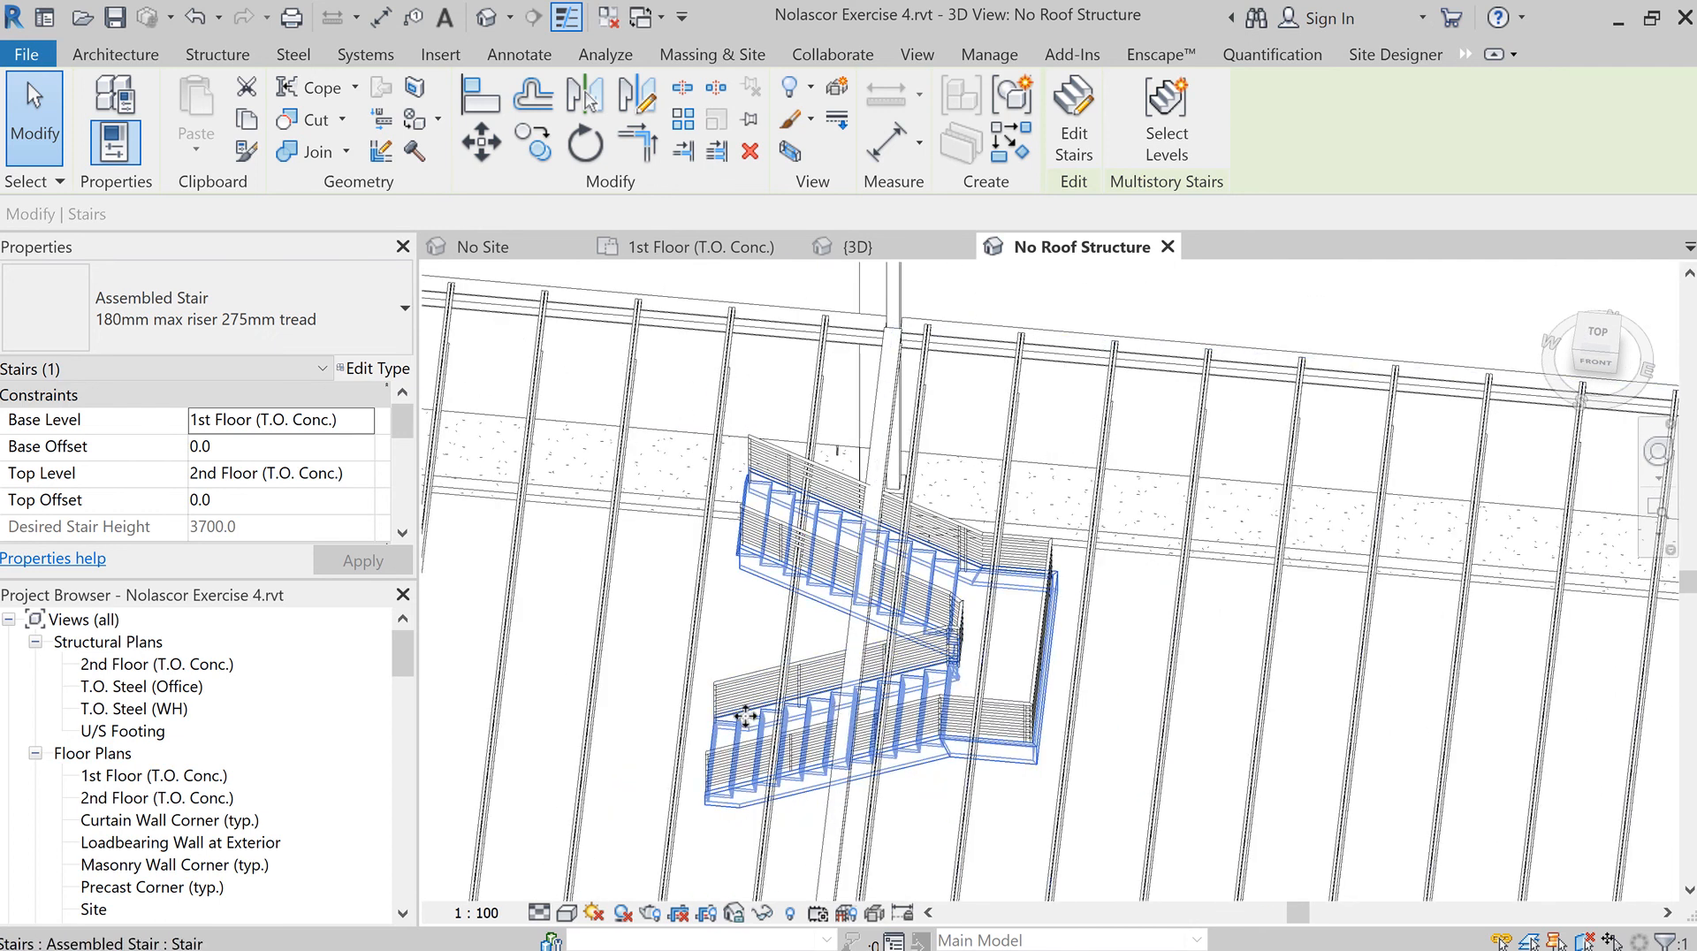
scroll(594, 640, "down", 1)
middle_click_drag(675, 658, 908, 631)
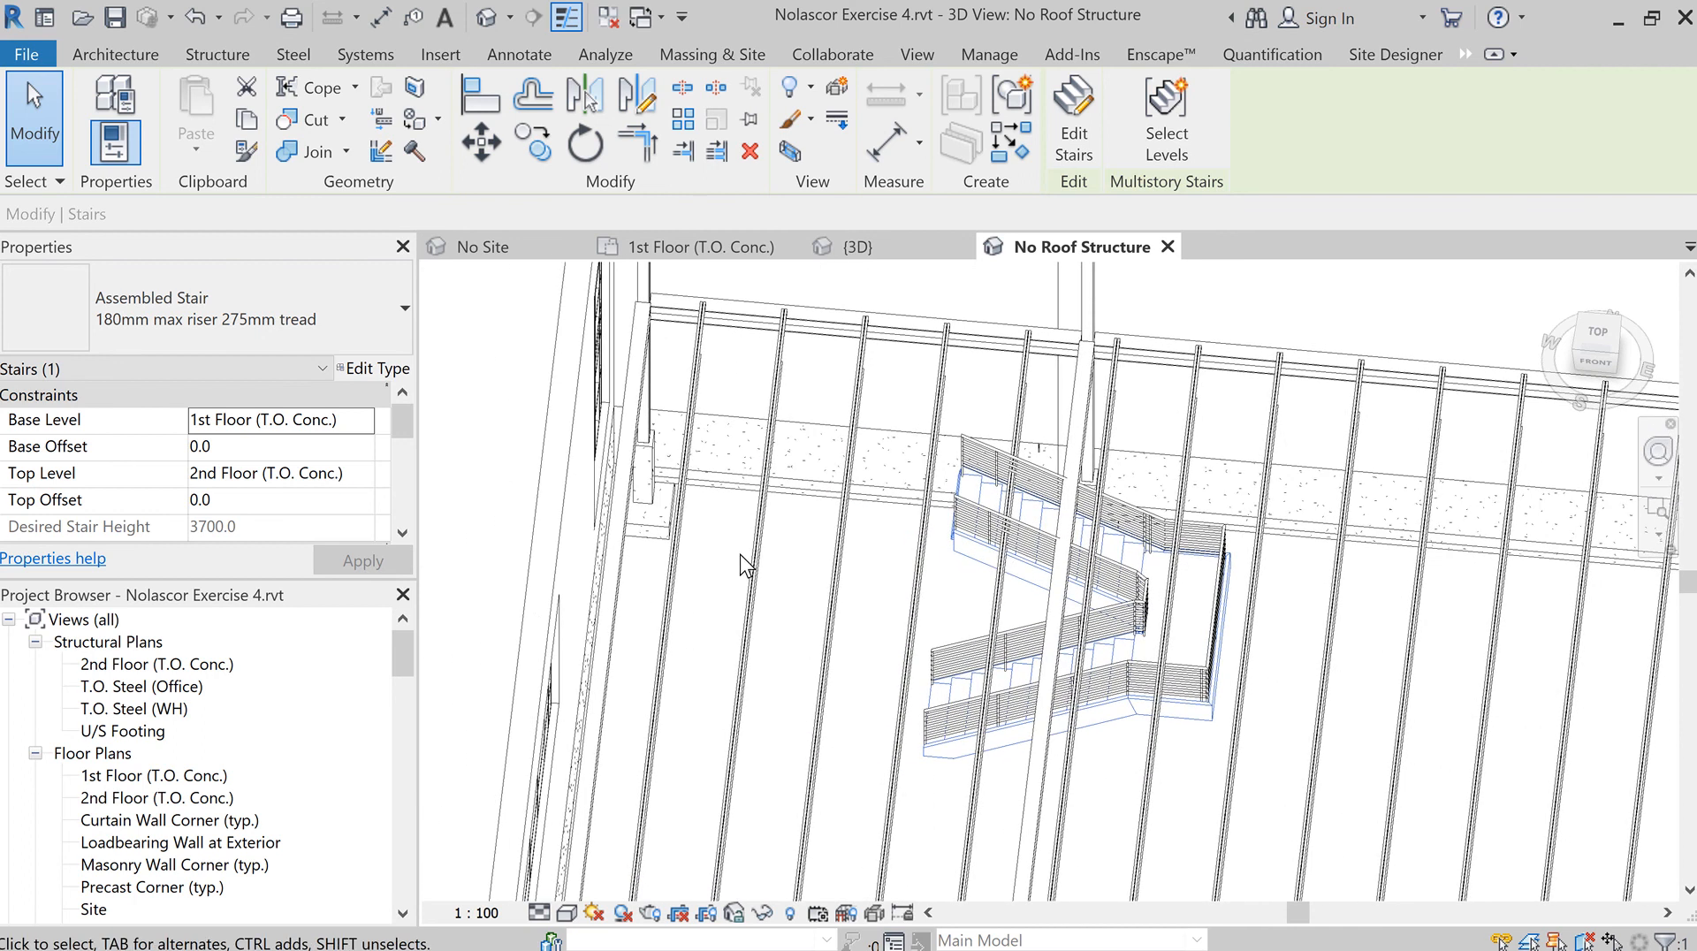